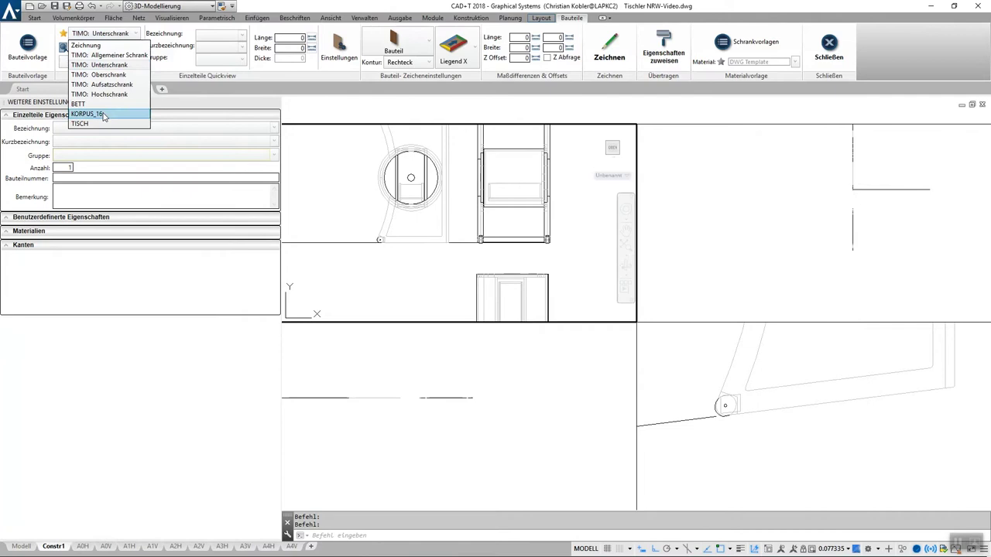
Step: Create a Rahmen frame part from the curved polyline around the ring
left_click(104, 116)
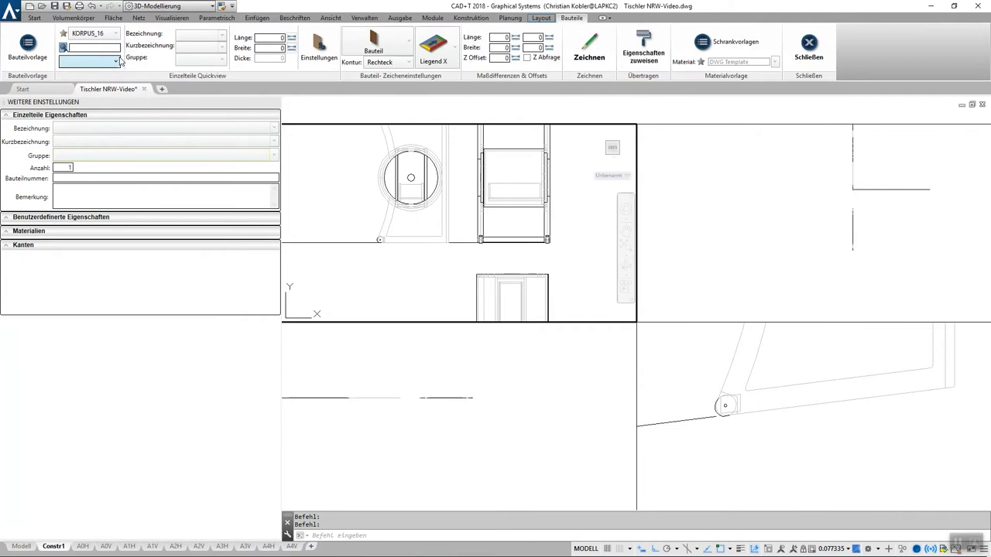
left_click(93, 61)
left_click(85, 161)
left_click(584, 50)
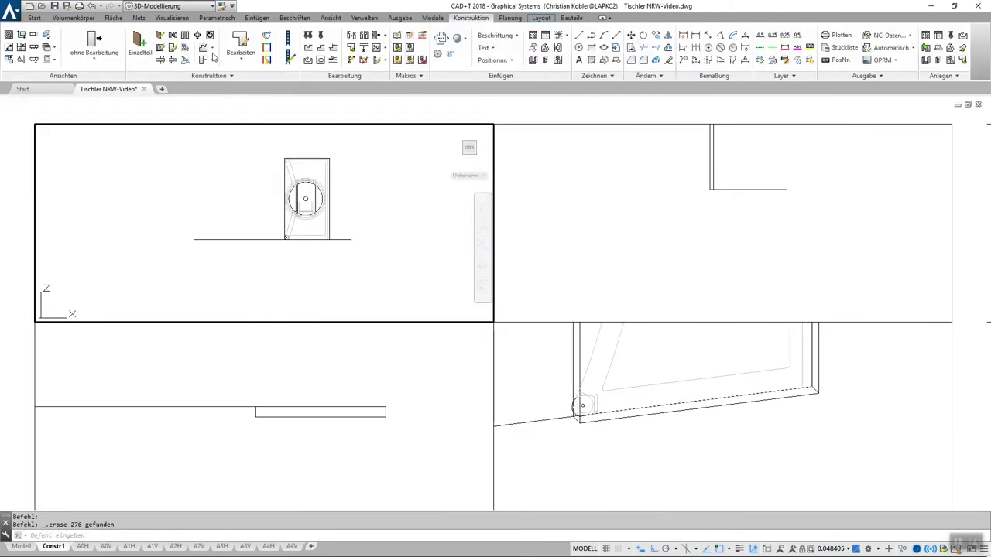
left_click(283, 215)
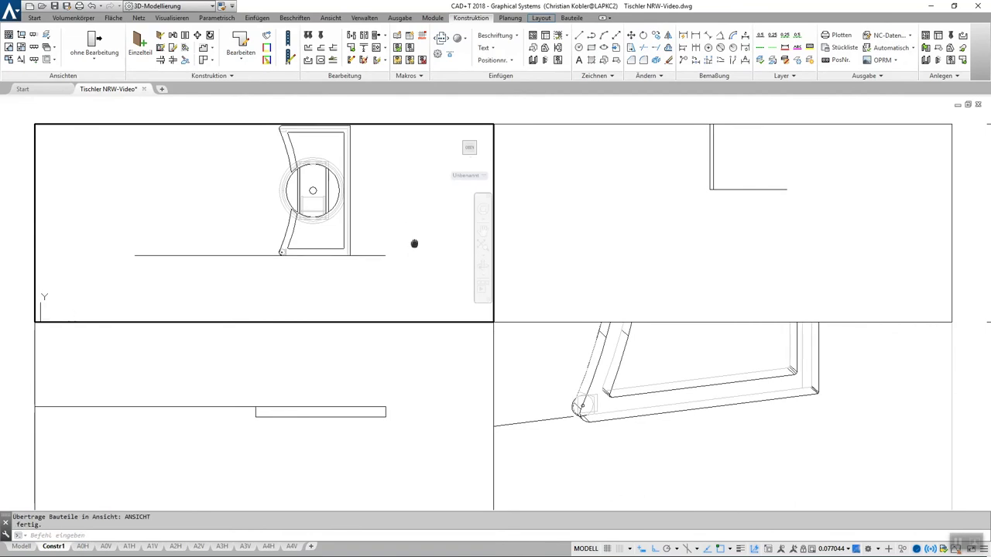
scroll(573, 256, "up", 3)
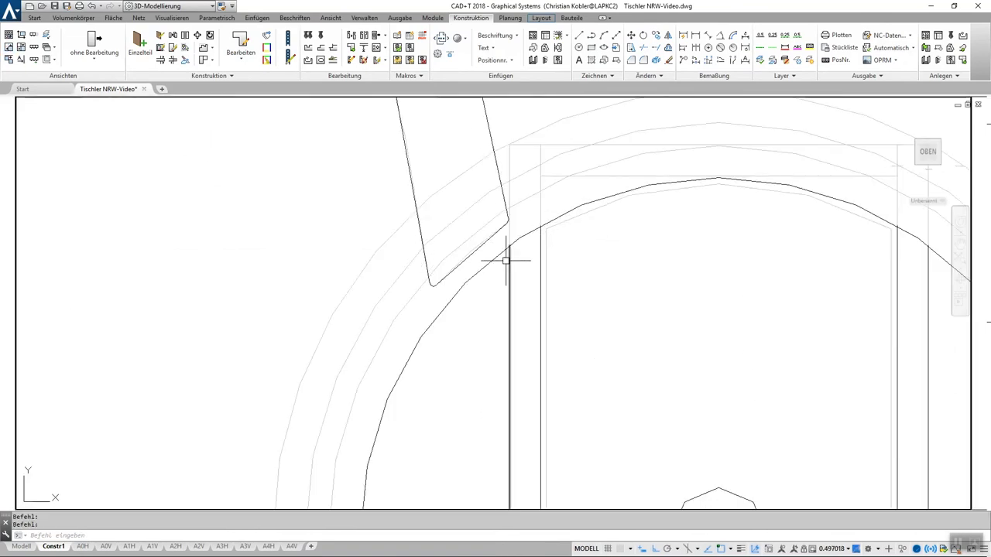
scroll(506, 259, "up", 2)
Step: Draw a polyline notch outline and mirror it across the axis onto the lower piece, keeping the original
type("pl")
key("Return")
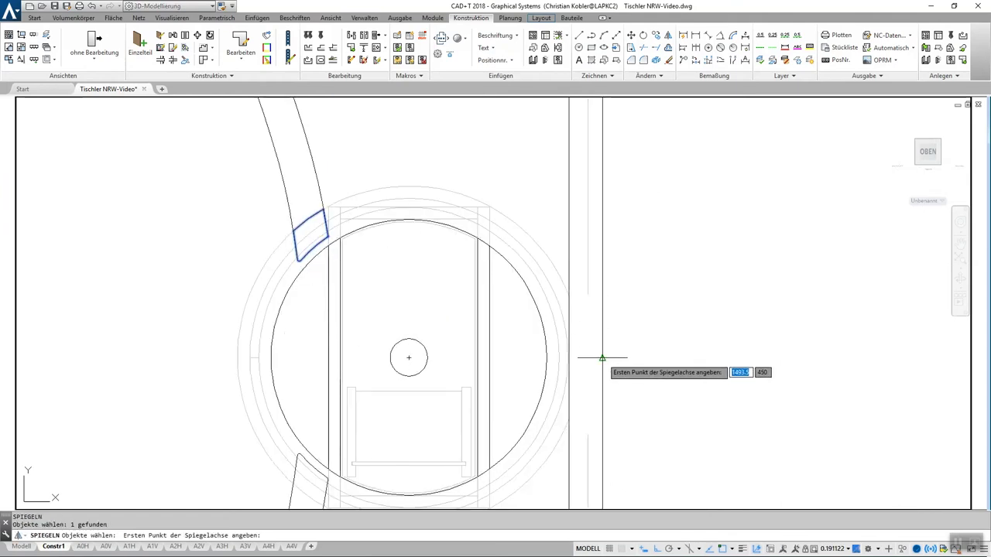
left_click(597, 357)
left_click(315, 353)
key("Return")
scroll(310, 348, "down", 3)
mouse_move(309, 348)
middle_mouse_down()
mouse_move(354, 300)
mouse_move(367, 301)
middle_mouse_up()
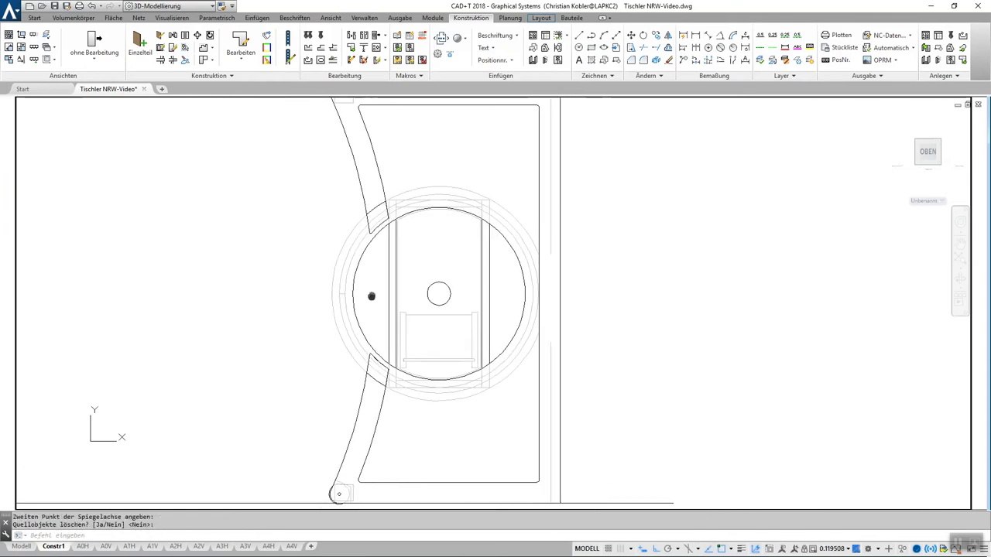
left_click(321, 61)
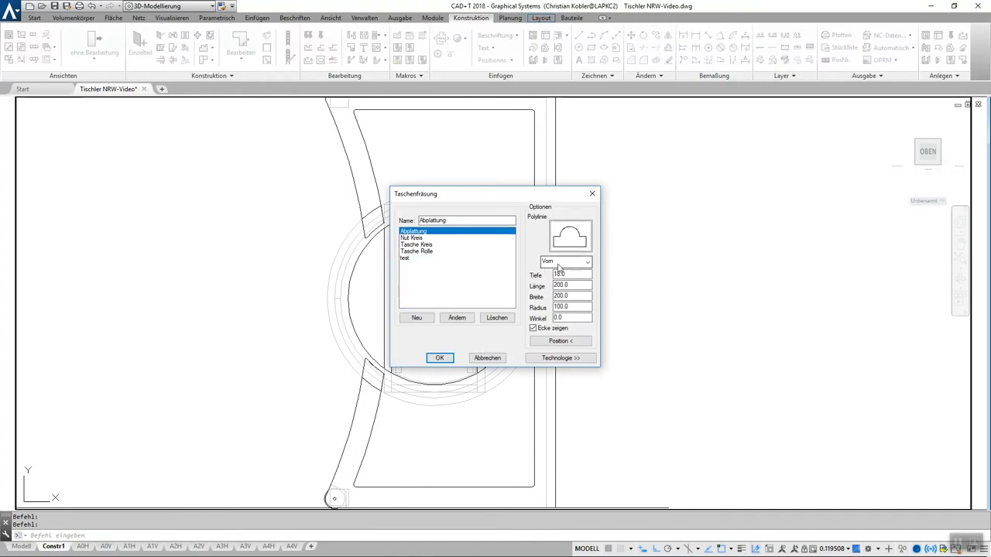
Step: Apply the Abplattung pocket to the frame piece
left_click(439, 357)
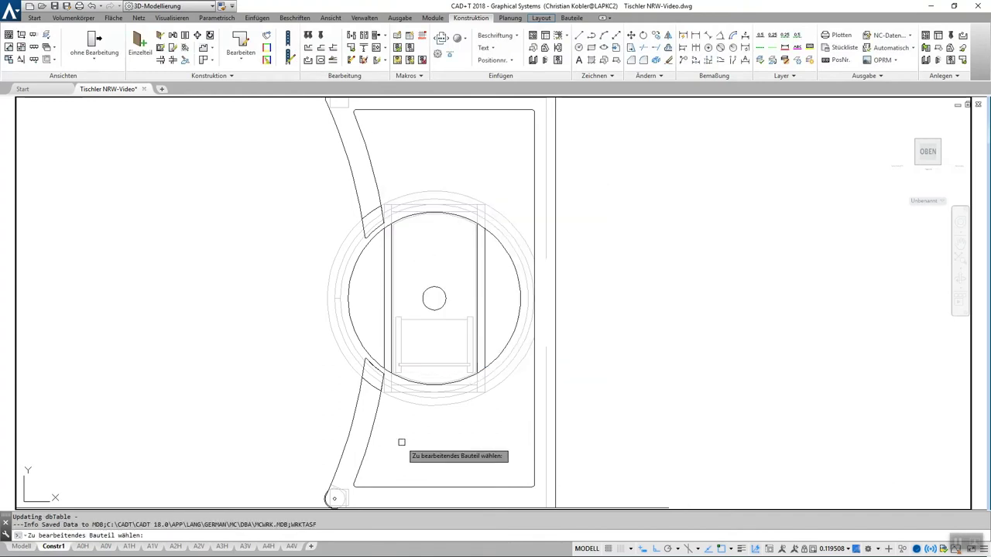
scroll(371, 368, "up", 3)
scroll(356, 170, "down", 1)
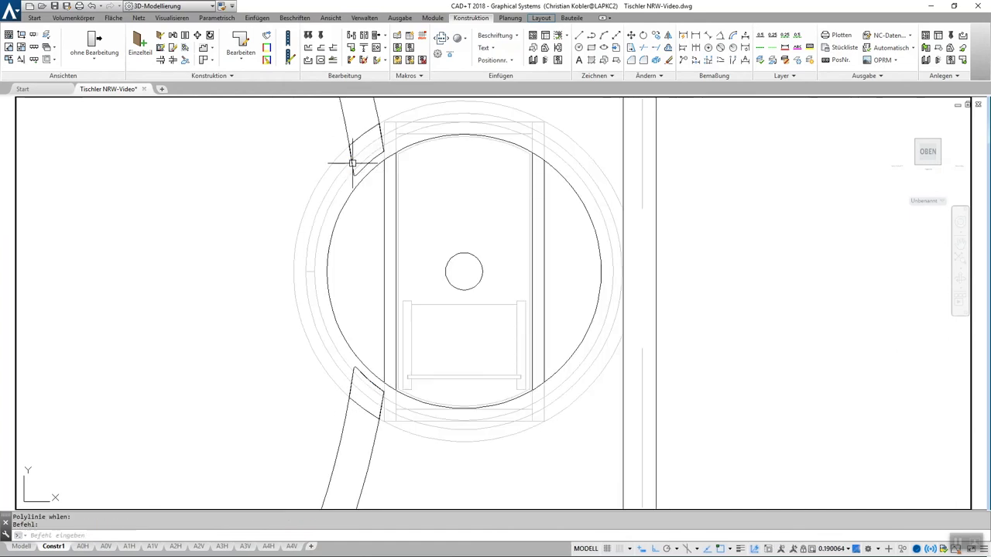
Step: Switch to four viewports and place a 500 × 500 Ring panel in Multiplex 18mm
left_click(27, 59)
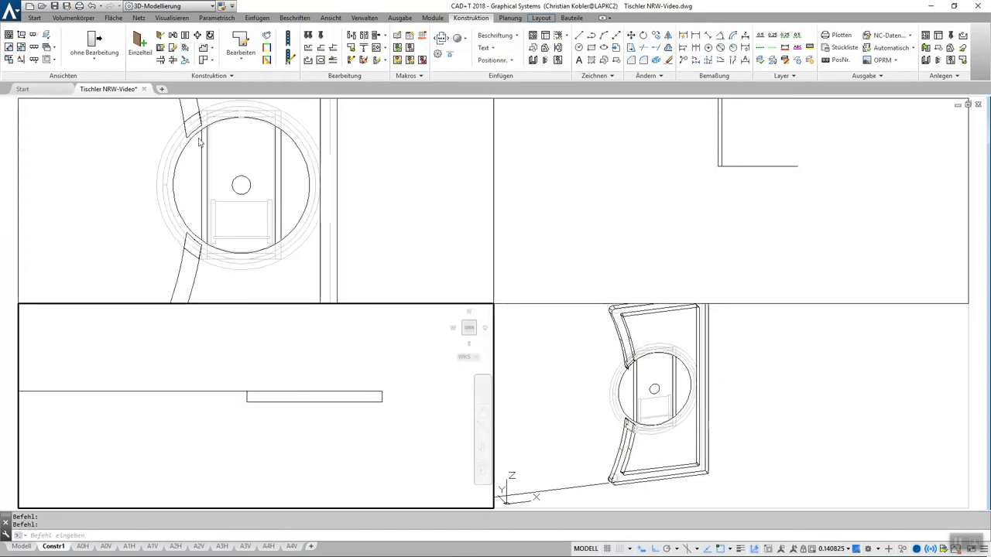
left_click(137, 59)
left_click(98, 64)
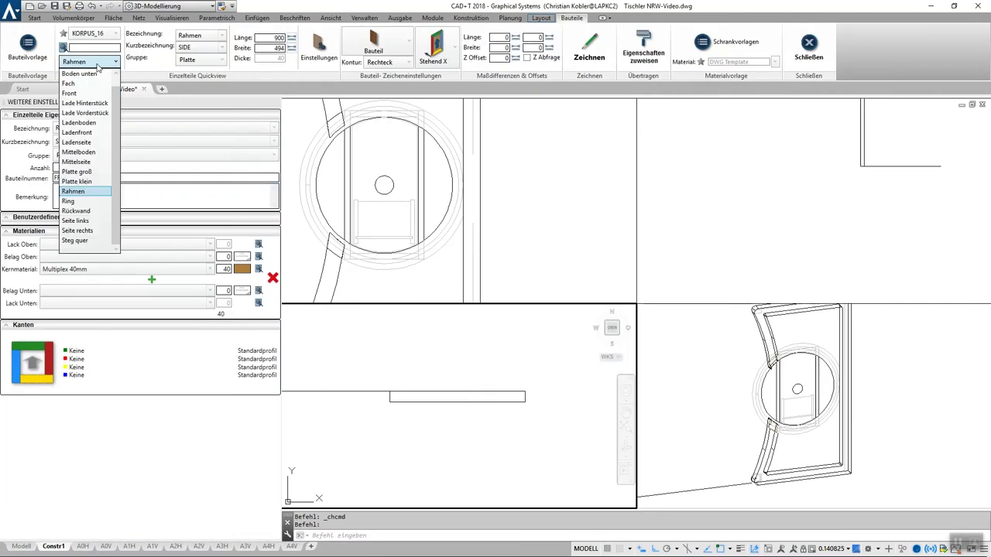
left_click(79, 203)
left_click(586, 50)
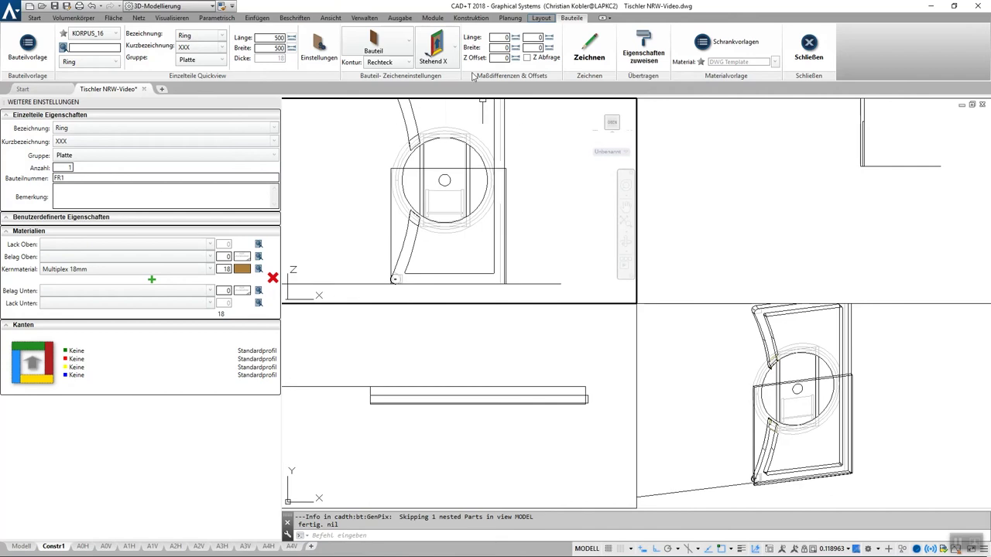
left_click(472, 19)
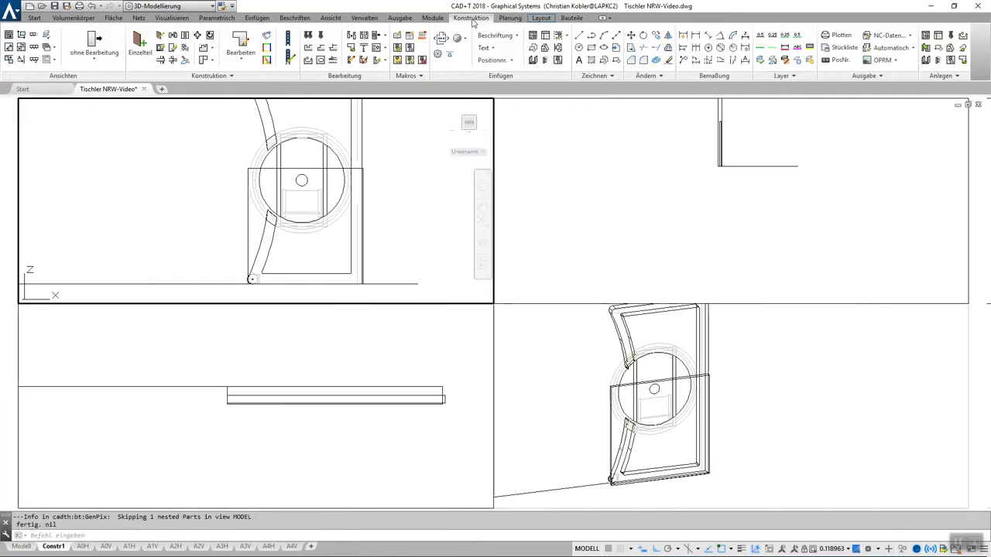
Step: Mill a Nut Kreis groove into the Ring panel
left_click(248, 200)
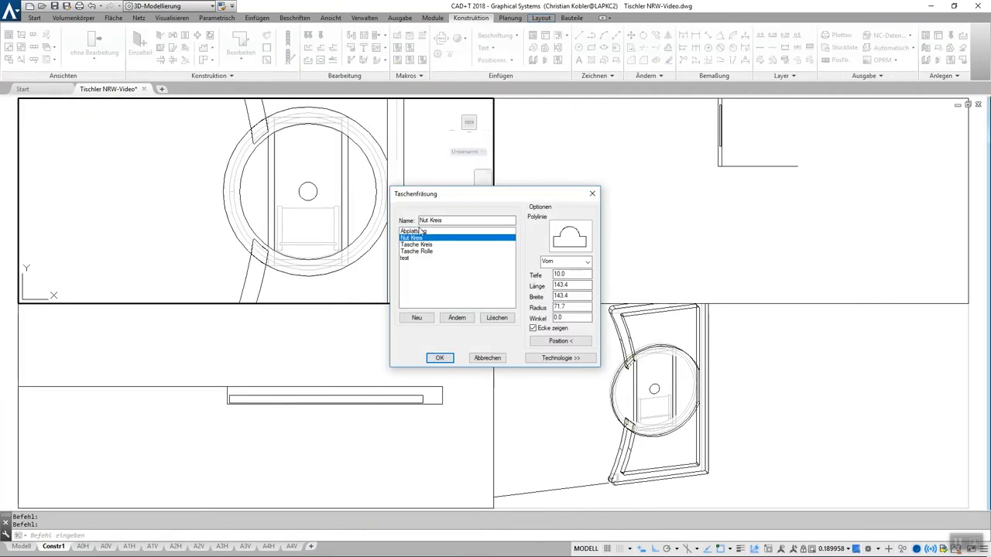
left_click(439, 358)
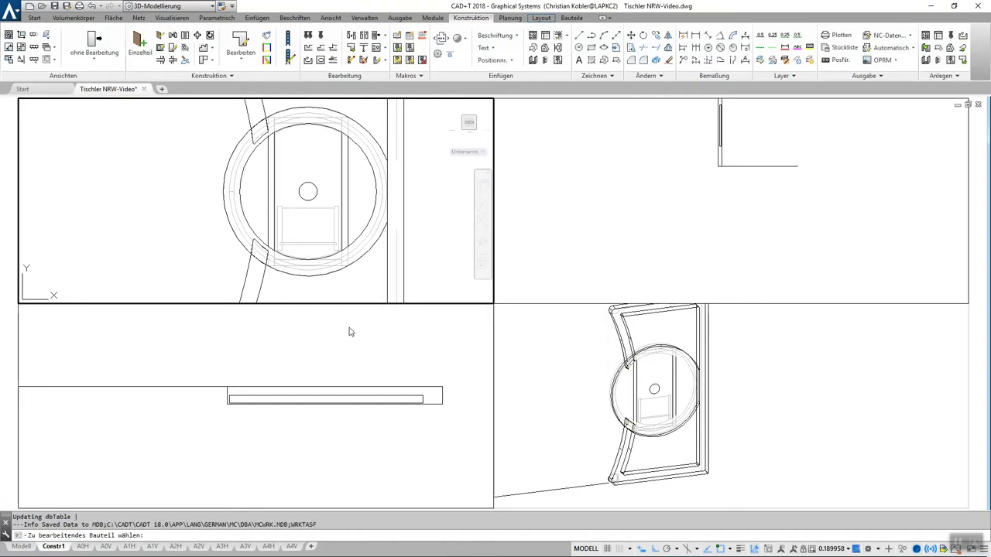
key("Escape")
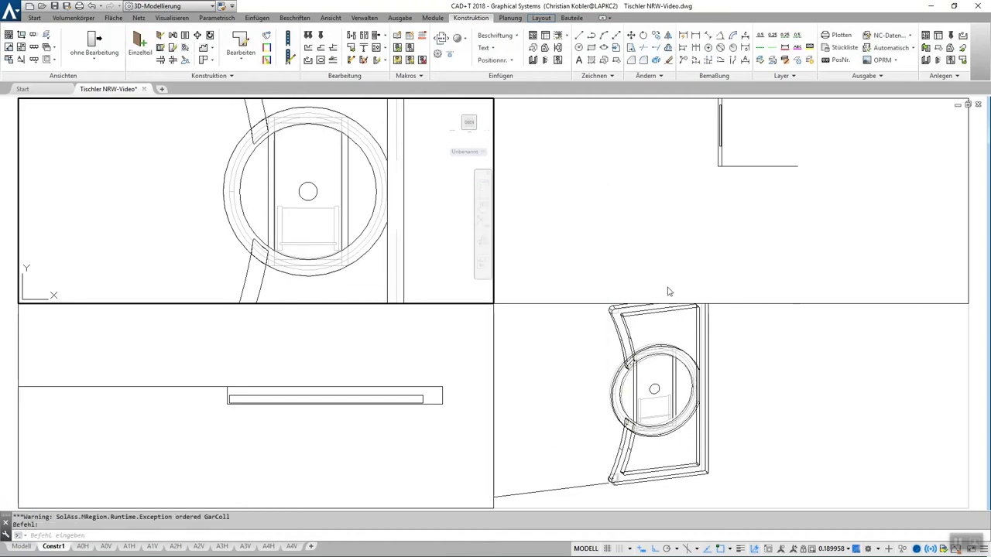
Step: Erase the helper objects and apply a Tasche Rolle pocket
right_click(756, 373)
left_click(790, 416)
left_click(573, 288)
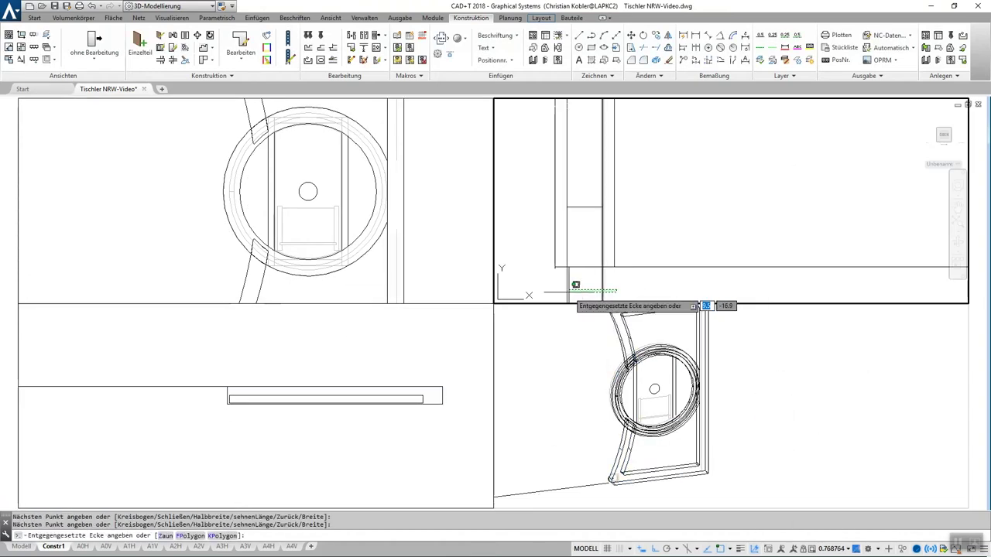
key("Delete")
left_click(320, 48)
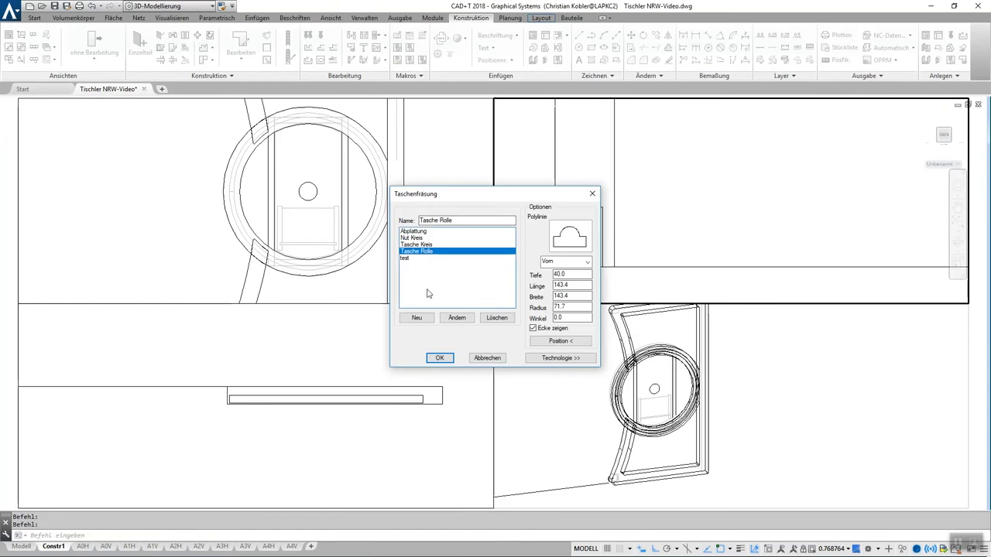
left_click(439, 358)
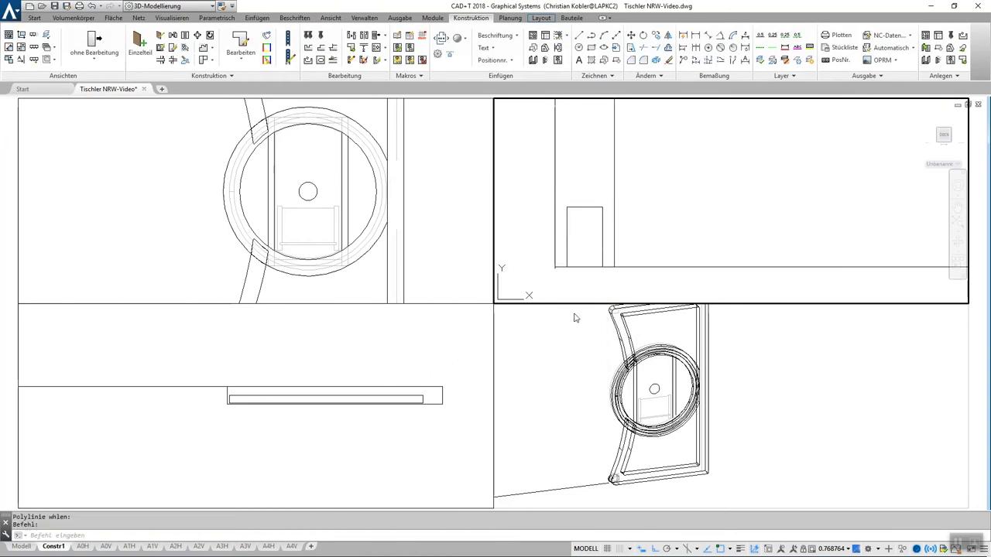
Step: Shift the ring part slightly lower with Schiebe Bauteile
left_click(248, 421)
scroll(248, 420, "up", 2)
scroll(236, 404, "up", 2)
scroll(209, 391, "up", 2)
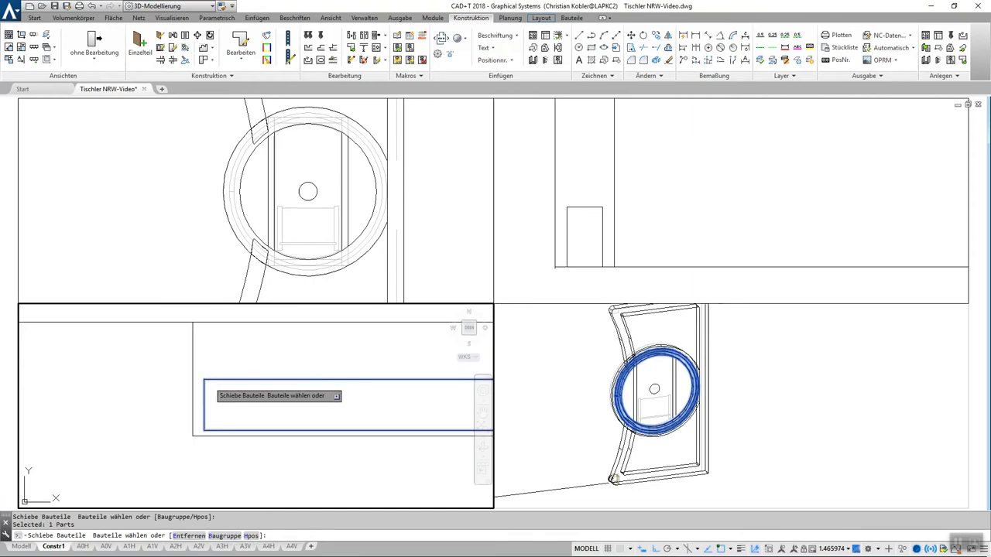
key("Return")
left_click(209, 415)
left_click(209, 420)
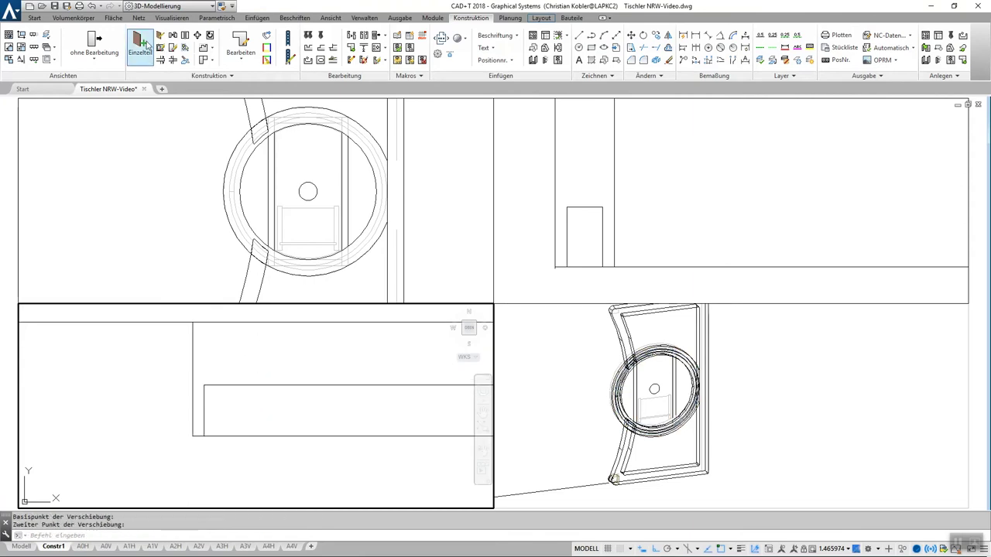
Step: Choose Seite links as the new part and draw a horizontal guide line offset by 41
left_click(572, 18)
left_click(115, 61)
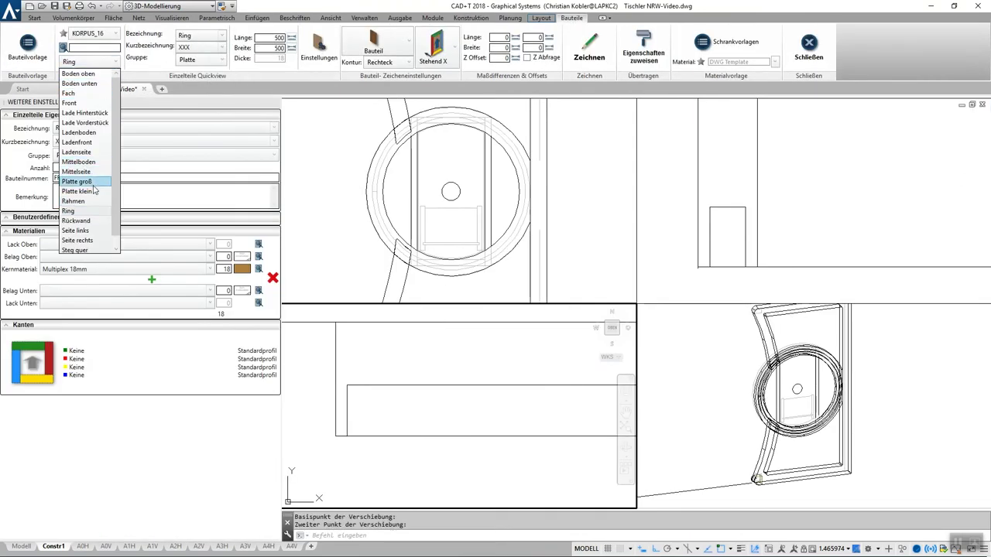
left_click(77, 231)
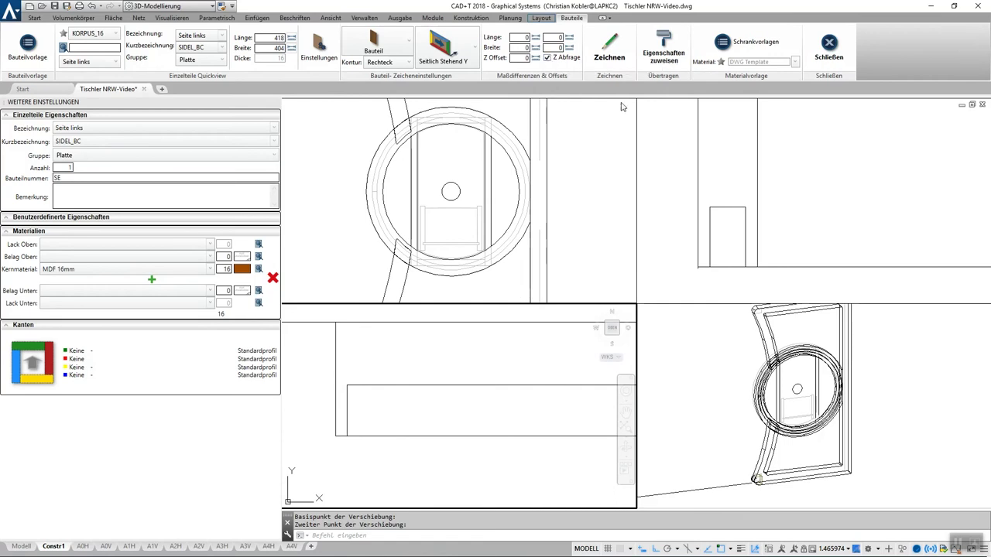
left_click(609, 48)
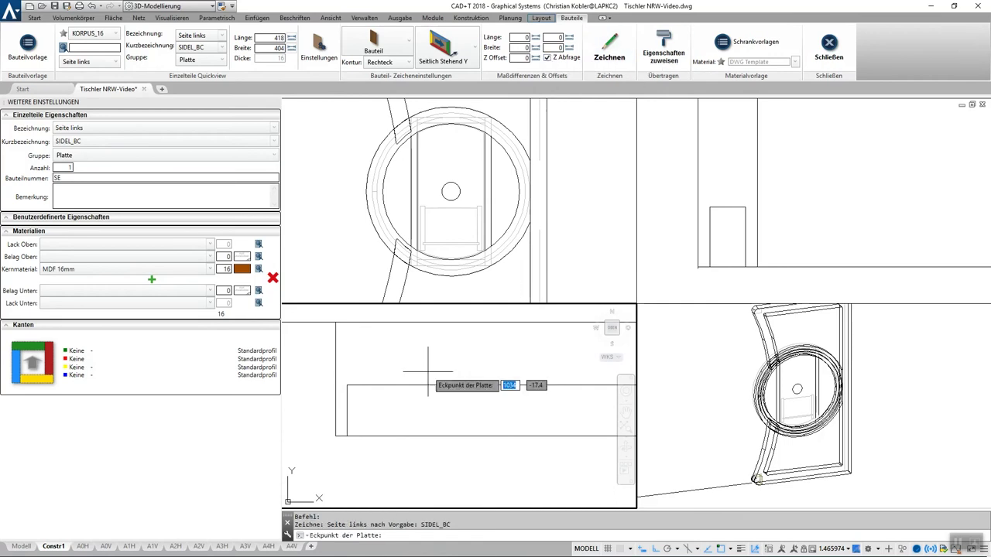
left_click(359, 379)
type("41")
key("Return")
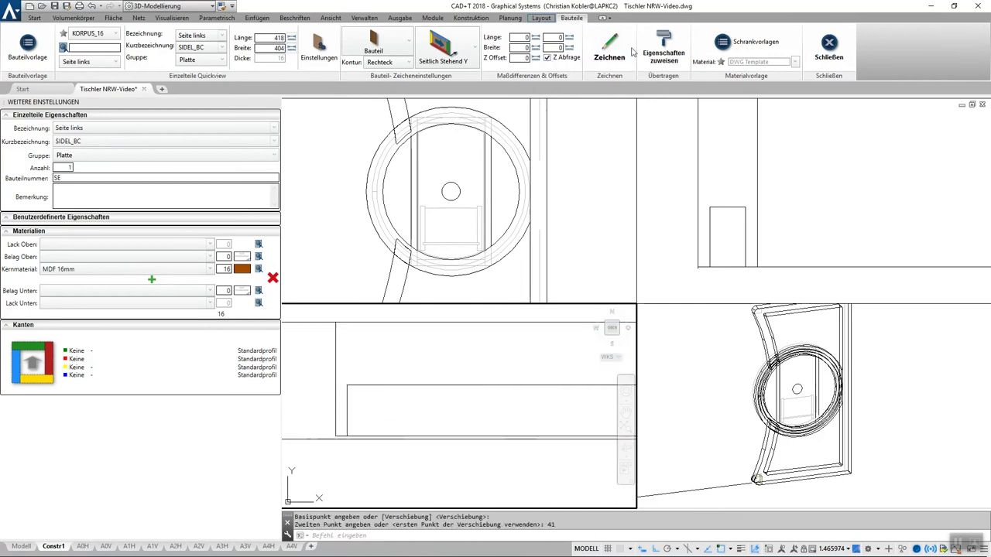
Step: Place the 418 × 404 Seite links panel in MDF 16mm at its corner and rear direction
left_click(631, 51)
left_click(335, 436)
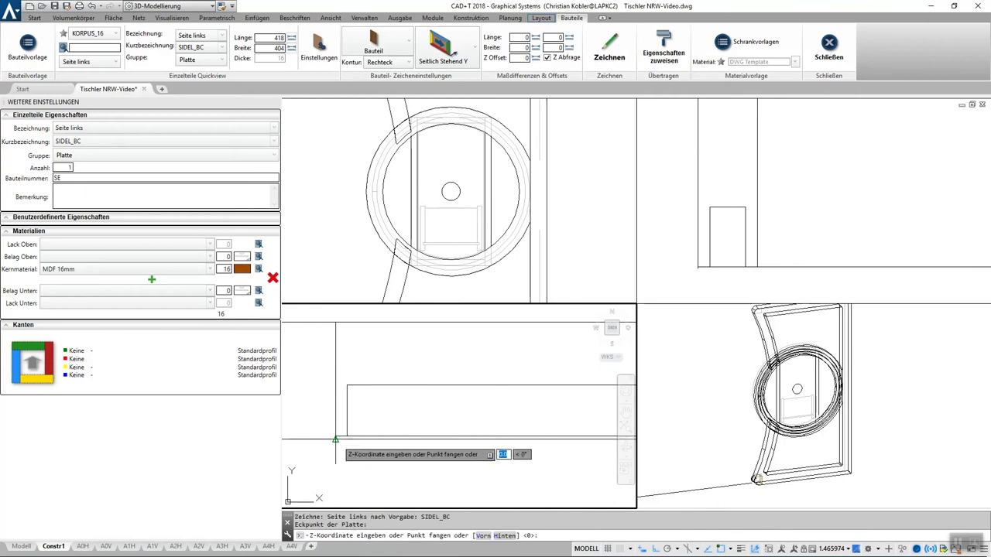
scroll(430, 263, "up", 3)
scroll(430, 263, "up", 2)
left_click(336, 480)
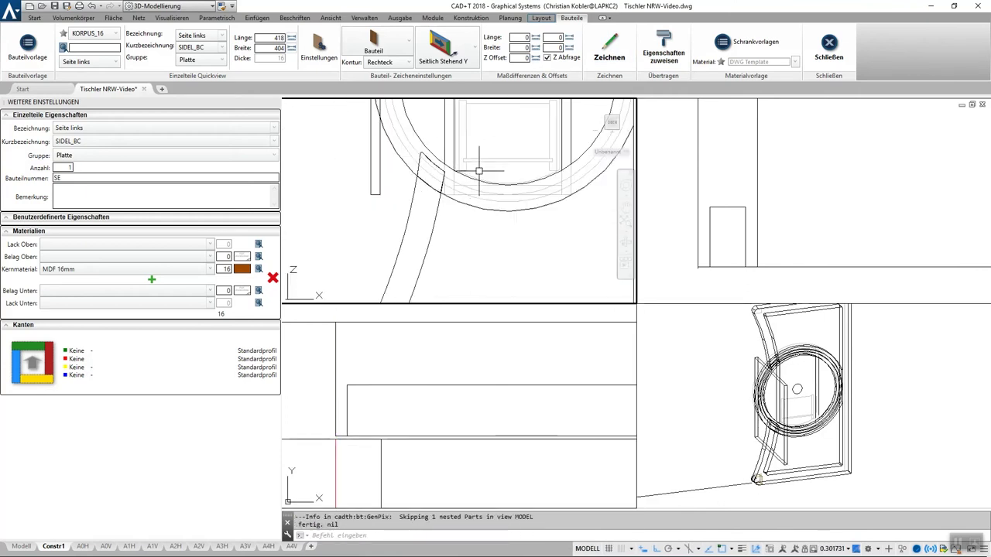
Step: Move the first cabinet part to its new position
left_click(343, 35)
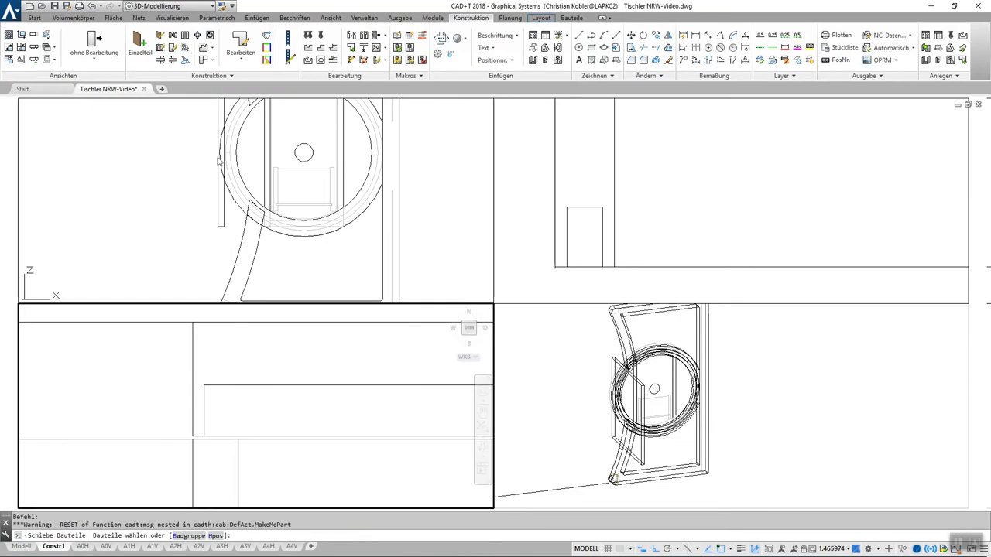
left_click(221, 213)
key("Return")
left_click(224, 226)
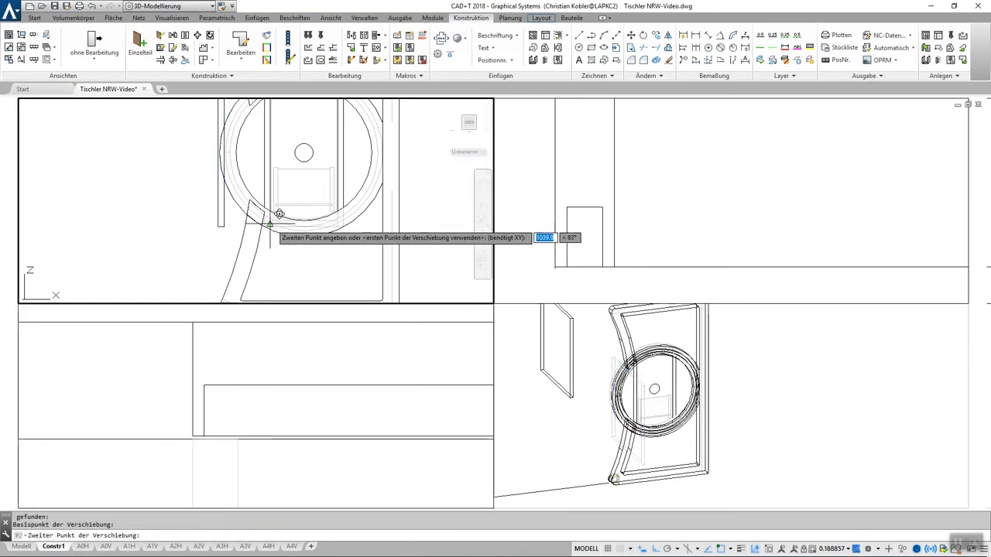
left_click(276, 223)
Step: Move the Seite links panel straight down against the horizontal board's underside
left_click(197, 34)
left_click(317, 355)
key("Return")
scroll(327, 334, "up", 5)
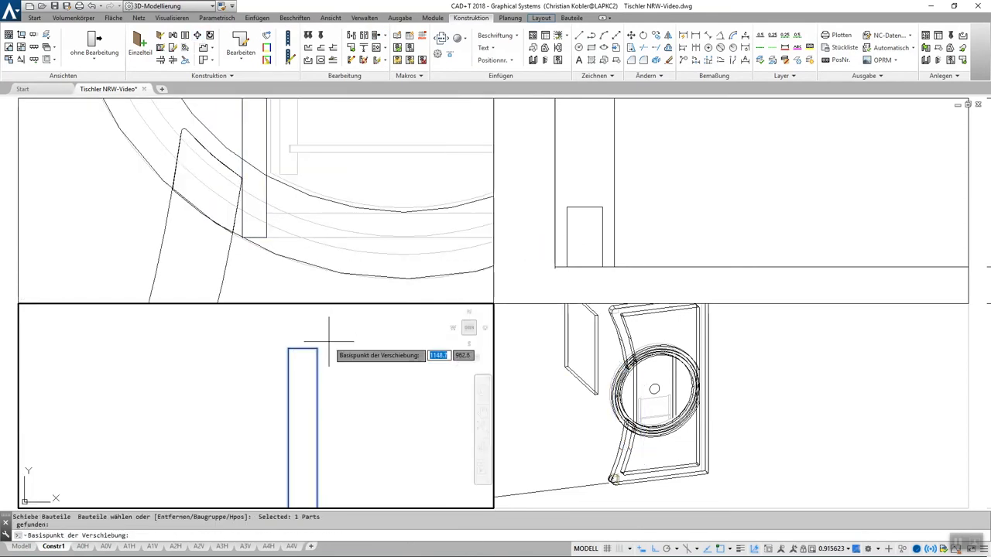
left_click(326, 340)
scroll(326, 363, "down", 3)
scroll(317, 372, "up", 3)
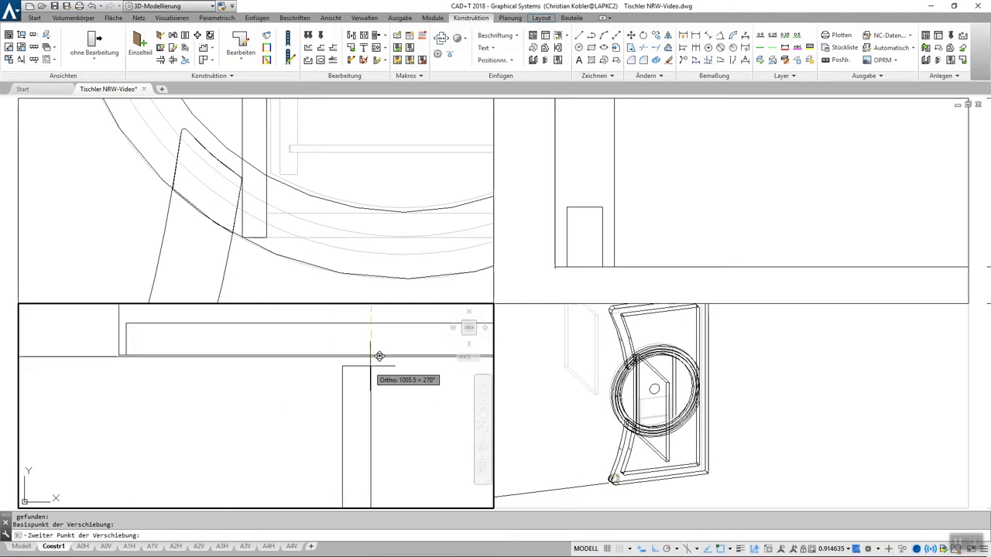
left_click(372, 358)
scroll(371, 358, "down", 2)
scroll(305, 398, "down", 2)
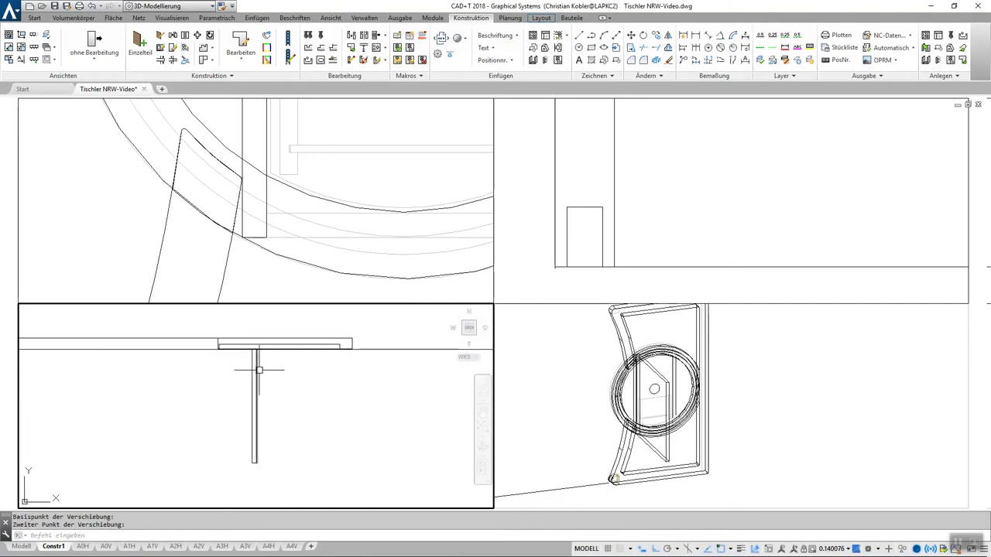
Step: Draw a 418 × 184 Boden unten board in MDF 16mm inside the frame, then enlarge the top view
left_click(572, 18)
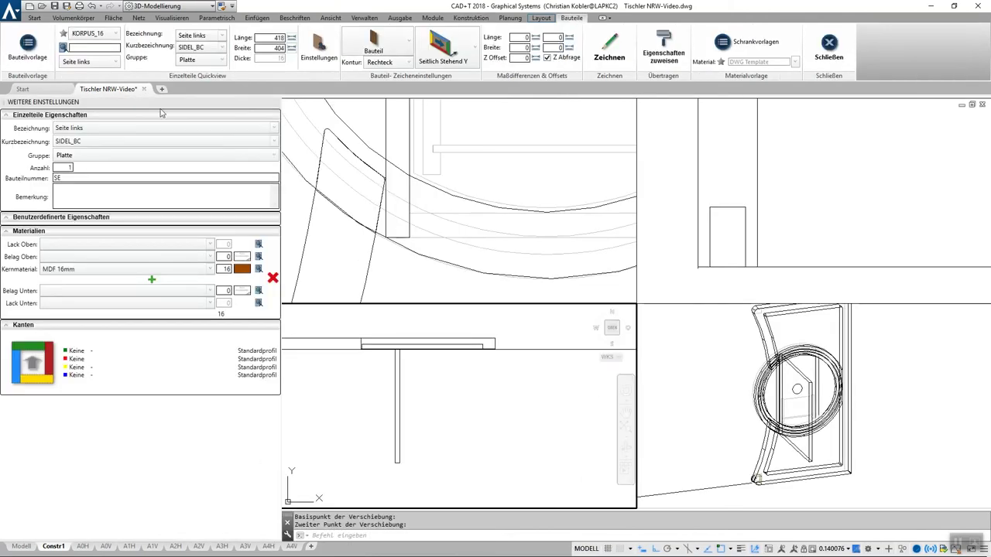
left_click(116, 61)
left_click(87, 74)
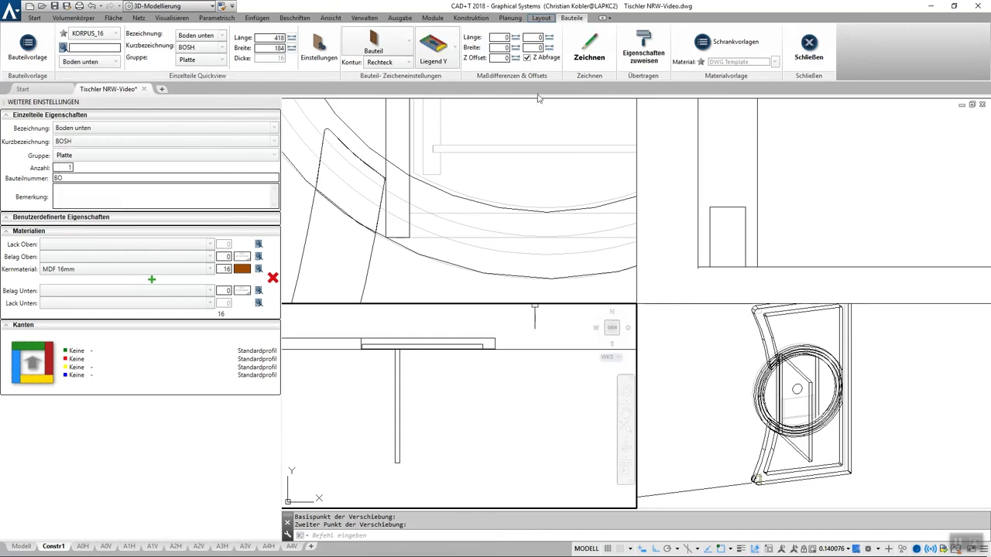
left_click(581, 48)
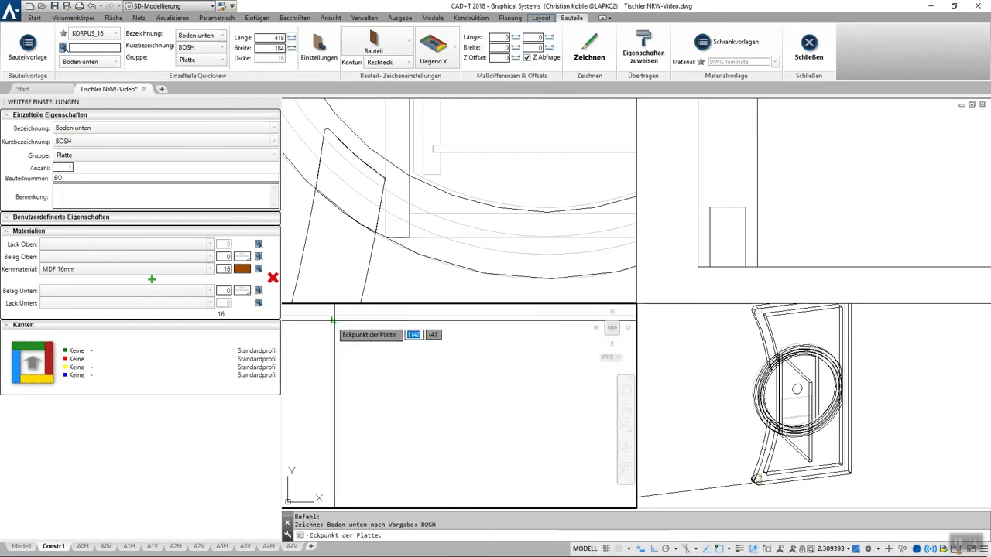
left_click(410, 236)
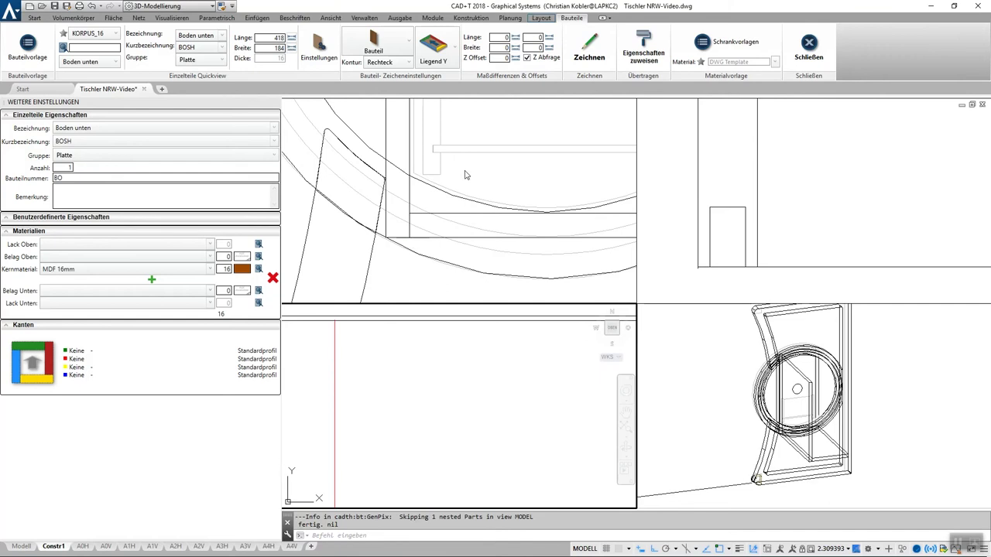
scroll(464, 175, "down", 5)
scroll(469, 193, "down", 4)
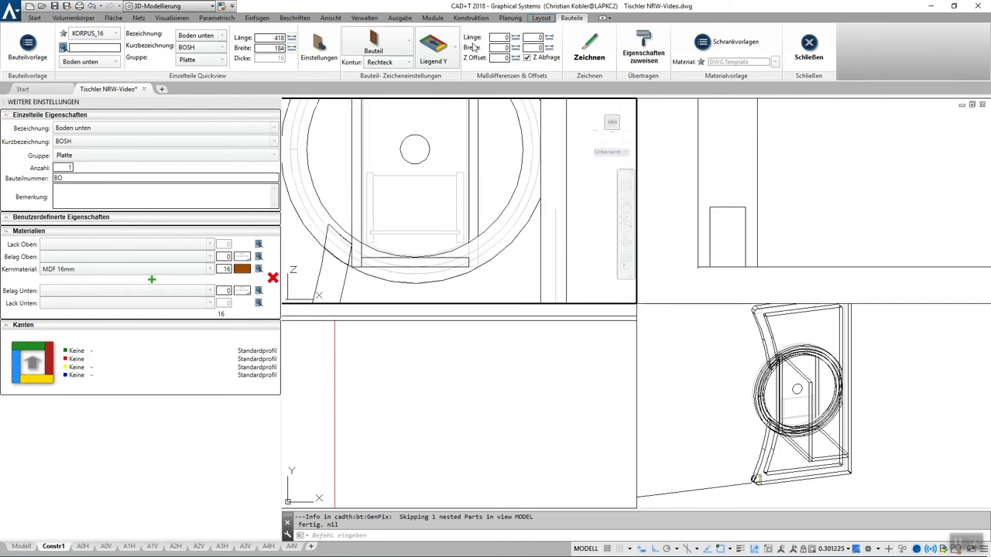
left_click(471, 17)
left_click(8, 48)
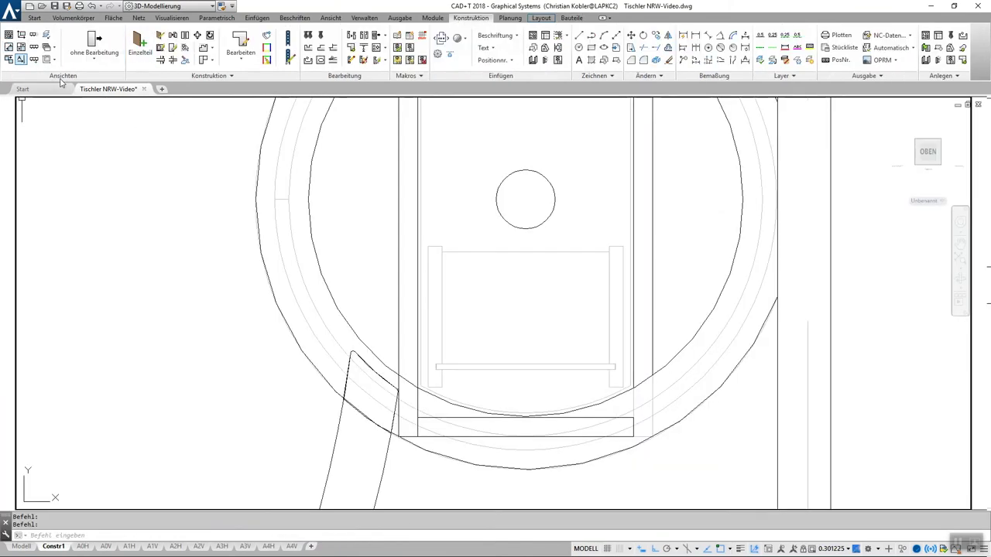
Step: Mirror the left side panel across a vertical axis to the right side
left_click(206, 51)
left_click(399, 255)
key("Return")
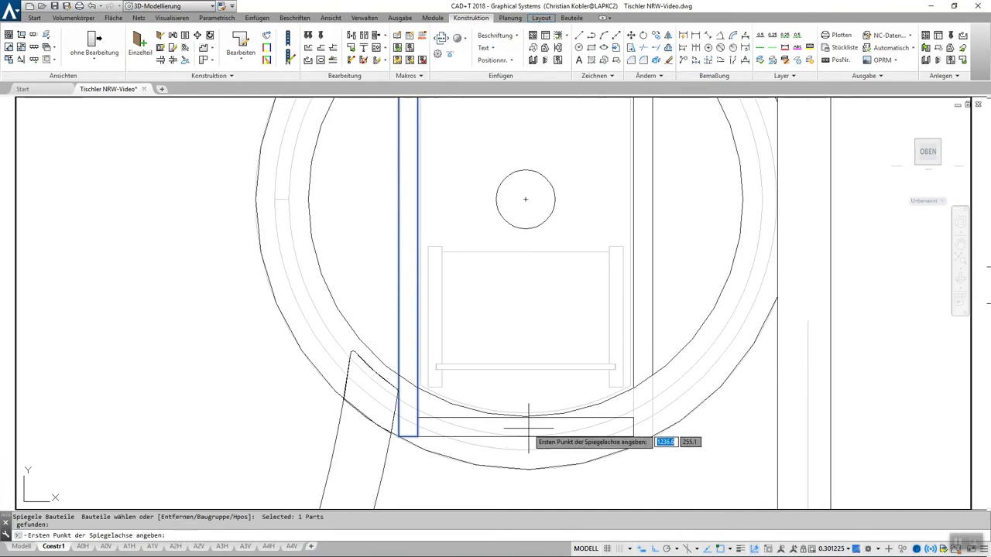
left_click(526, 364)
left_click(526, 310)
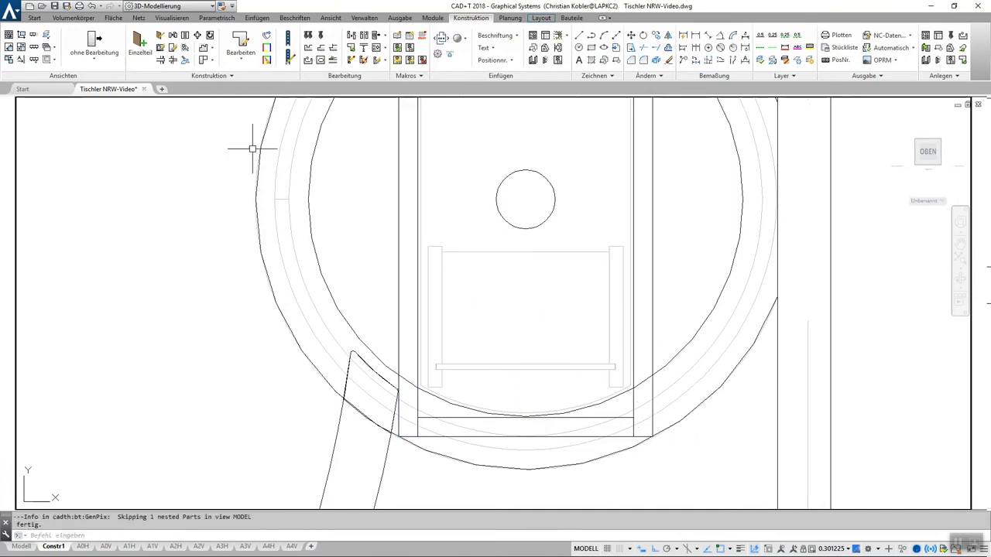
Step: Mirror the bottom board across a horizontal axis to the top
left_click(185, 37)
left_click(454, 422)
key("Return")
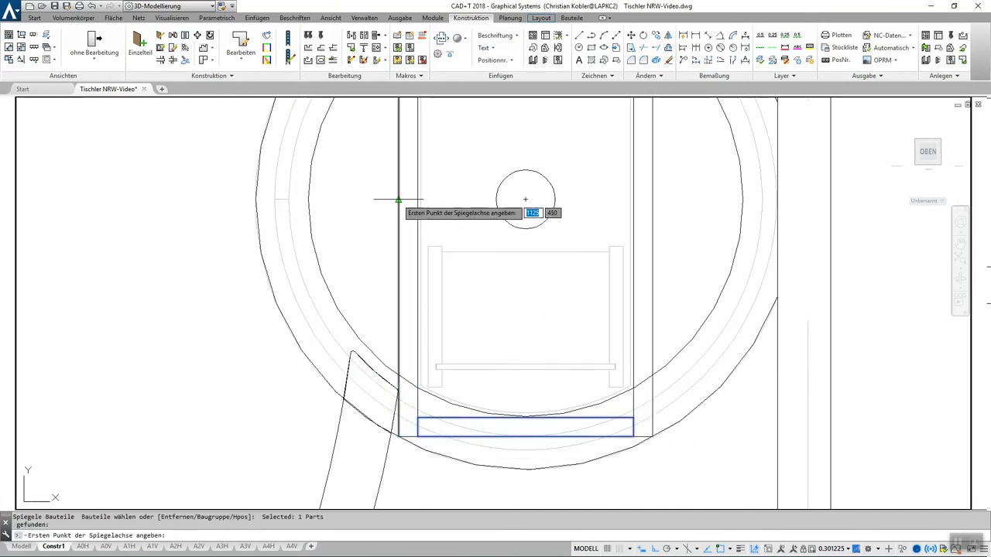
left_click(526, 200)
left_click(609, 194)
Step: Place an MDF 12mm Rückwand back panel in the cabinet
scroll(609, 195, "down", 2)
mouse_move(526, 213)
middle_mouse_down()
mouse_move(465, 263)
mouse_move(440, 302)
middle_mouse_up()
left_click(21, 48)
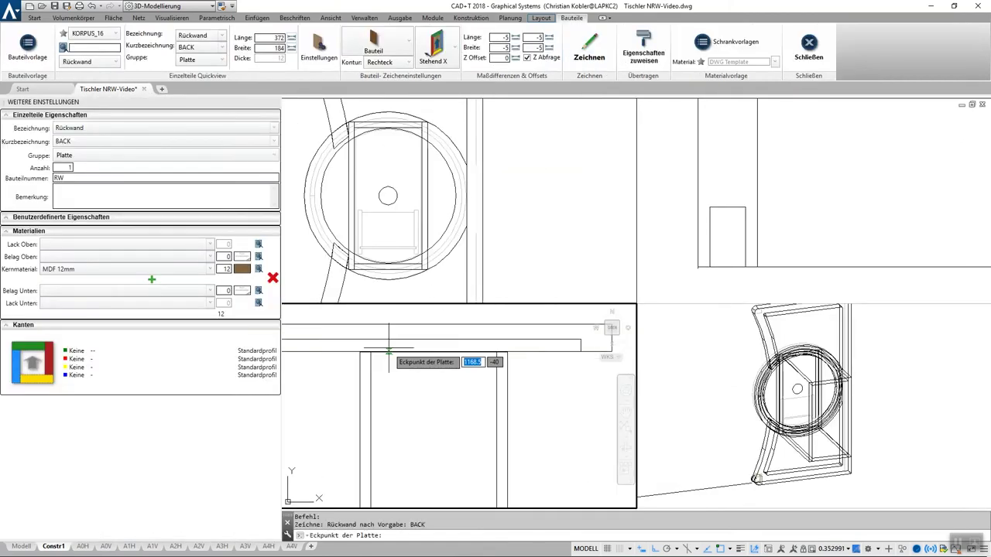
left_click(361, 354)
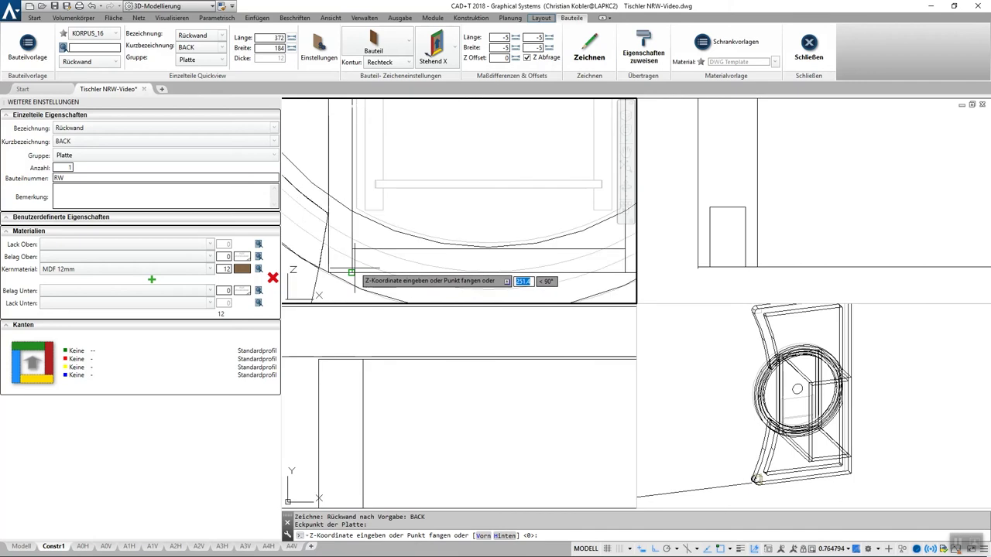
left_click(351, 272)
left_click(442, 464)
Step: Place a 364 × 178 Ladenfront drawer front in MDF 16mm
left_click(587, 55)
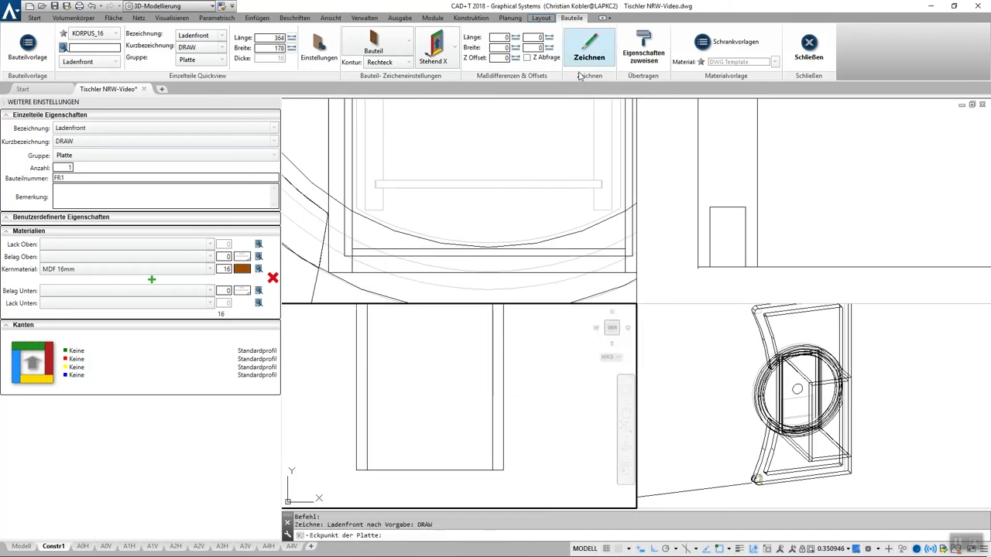
left_click(367, 470)
left_click(403, 436)
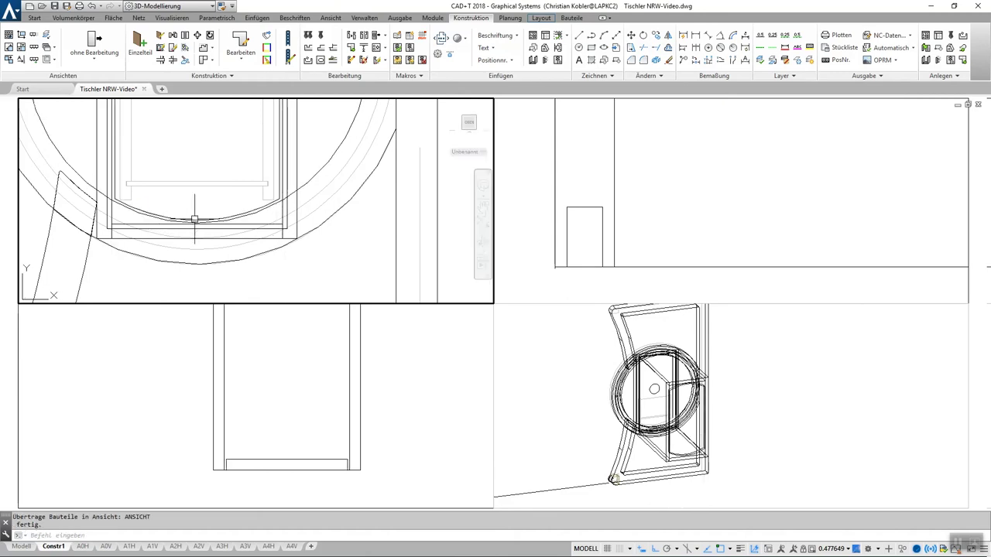
Step: Drill a D8_T19 hole at the circle centre and select the Lade block in the Blockmanager
key("Return")
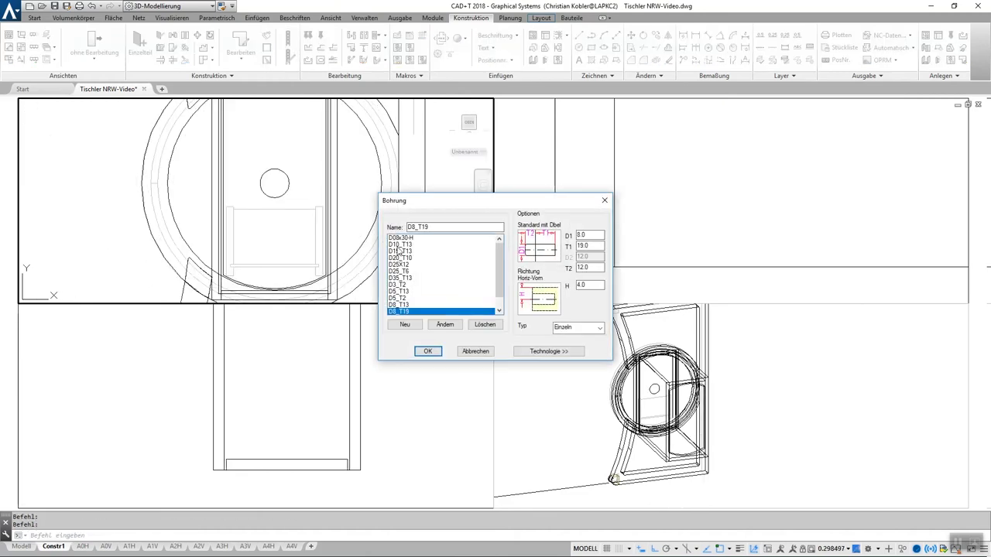
left_click(427, 351)
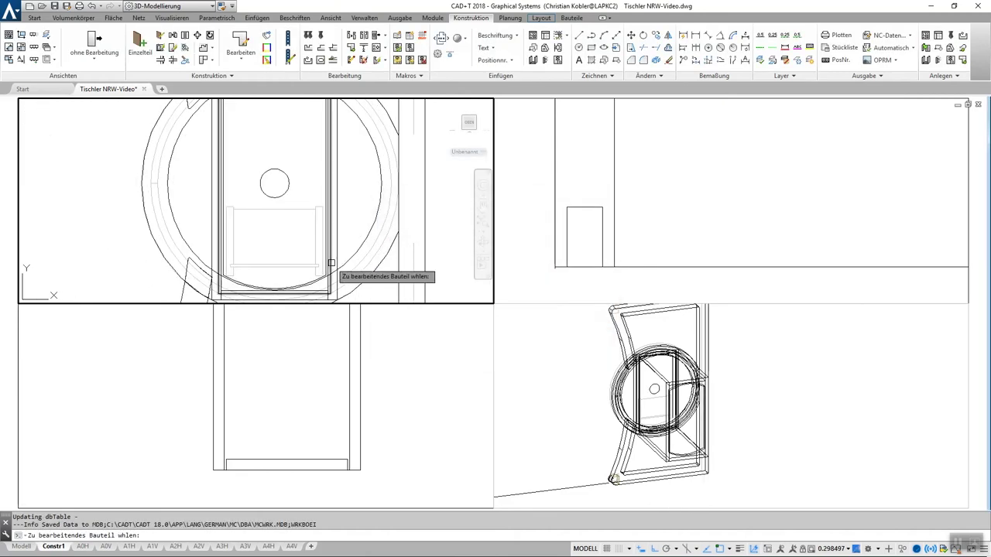
left_click(267, 192)
left_click(19, 195)
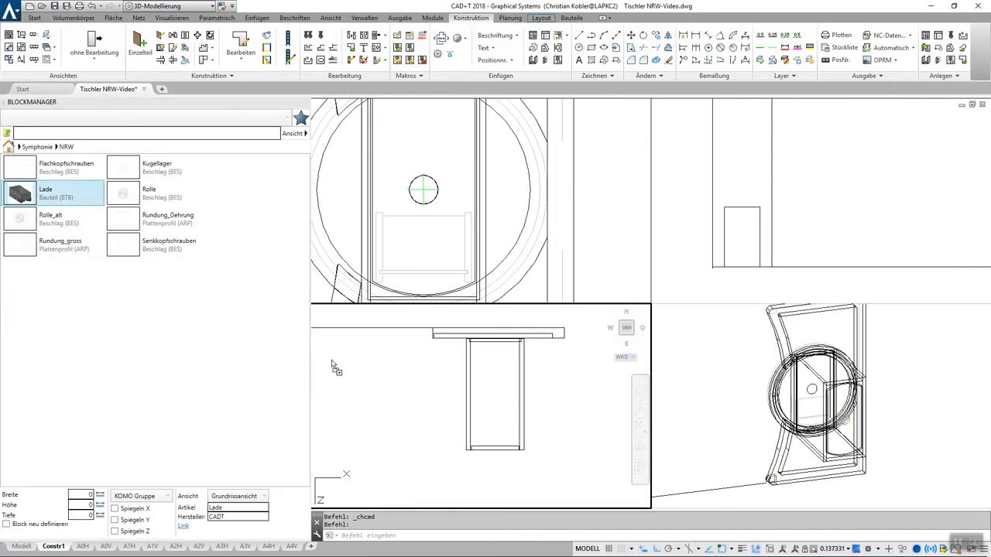
Step: Insert the Lade drawer block into the lower view and shift it into place
left_click_drag(333, 366, 480, 416)
scroll(452, 354, "up", 10)
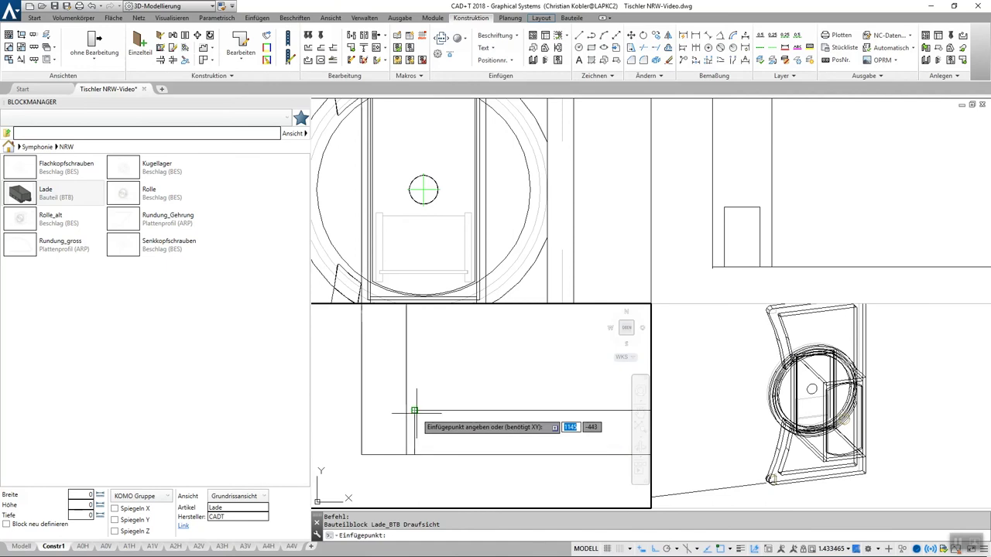
left_click(398, 421)
key("Return")
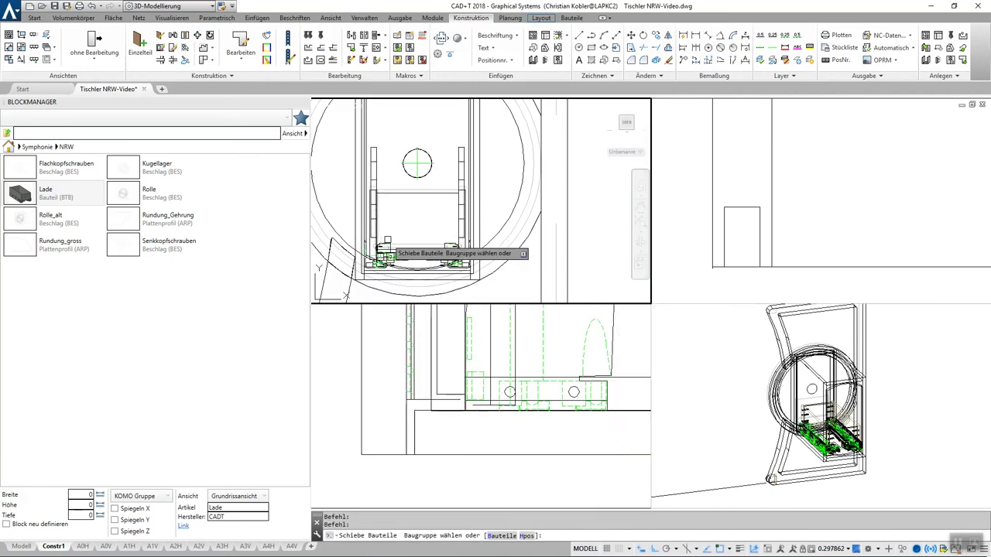
middle_click_drag(511, 155, 490, 222)
key("Return")
Step: Insert the Rolle wheel block from the library into the lower view
left_click(559, 182)
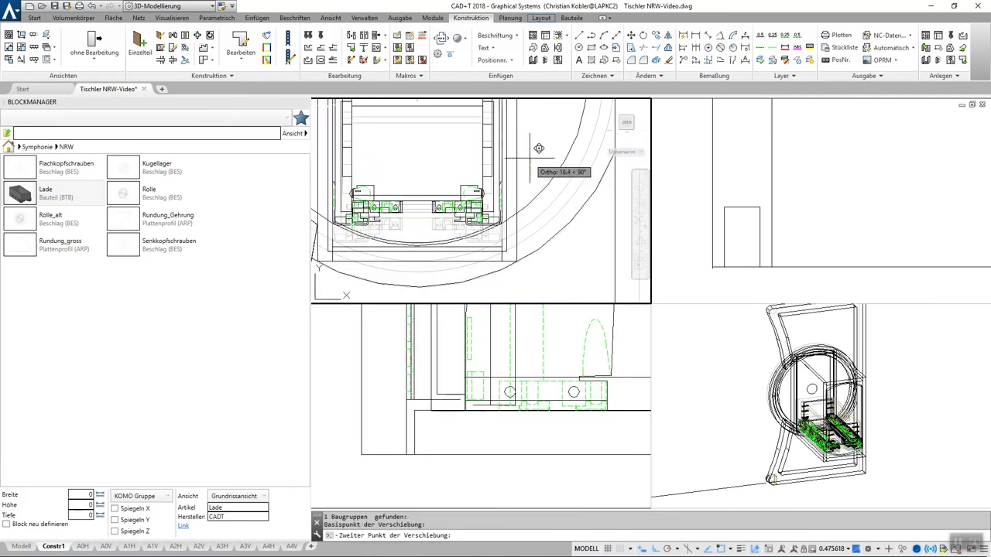
left_click(528, 159)
left_click_drag(151, 194, 171, 222)
left_click_drag(382, 366, 387, 364)
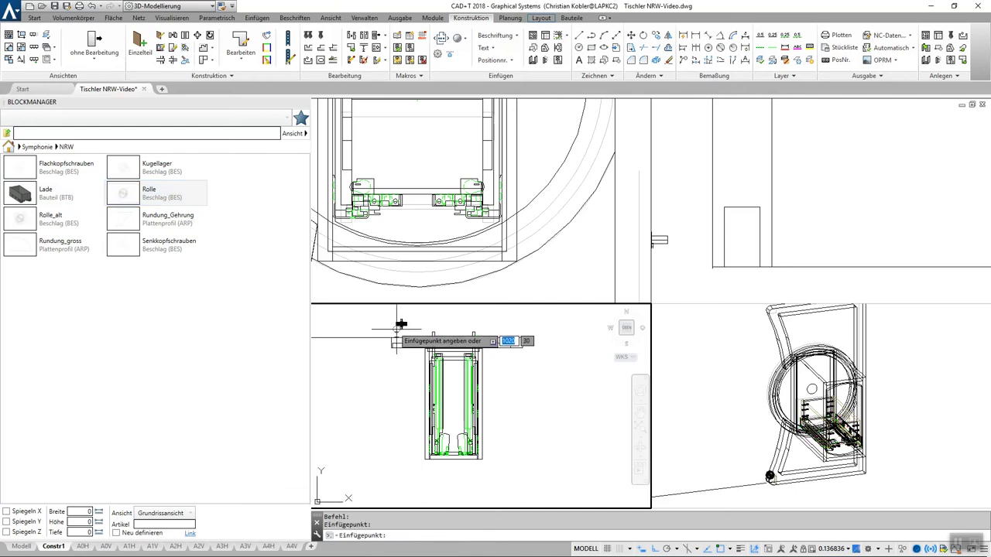
scroll(387, 379, "up", 5)
scroll(387, 387, "up", 5)
left_click(386, 403)
key("Return")
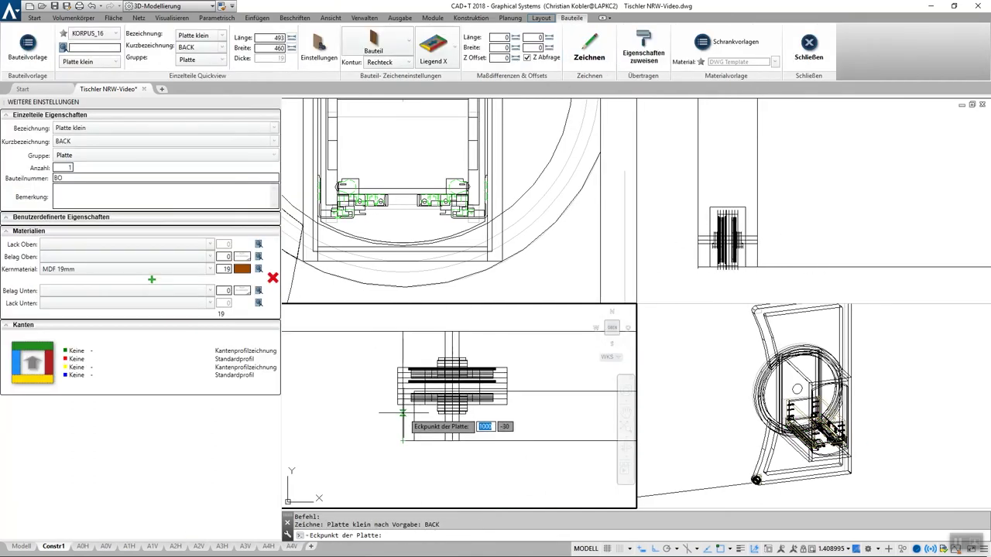
Step: Place the 493 × 460 Platte klein, then the 899.4 × 460 Platte groß on the Vorderseite
left_click(379, 387)
scroll(364, 202, "up", 3)
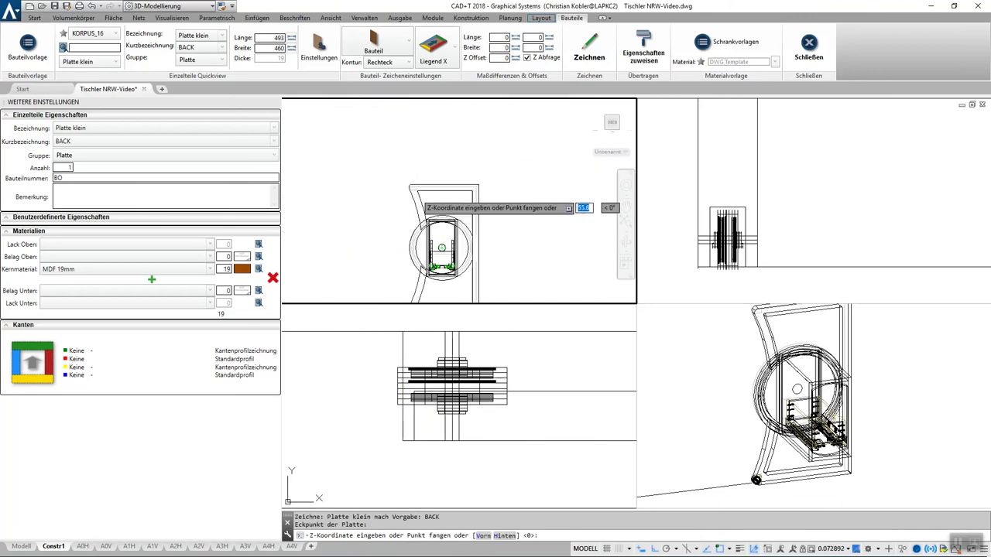
scroll(387, 193, "up", 3)
key("Return")
scroll(501, 325, "up", 5)
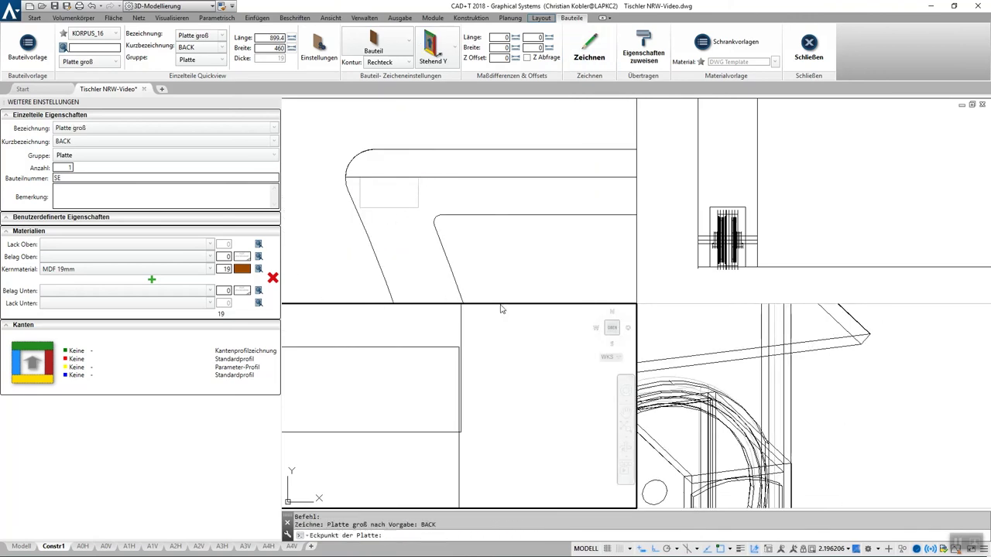
left_click(469, 355)
left_click(472, 535)
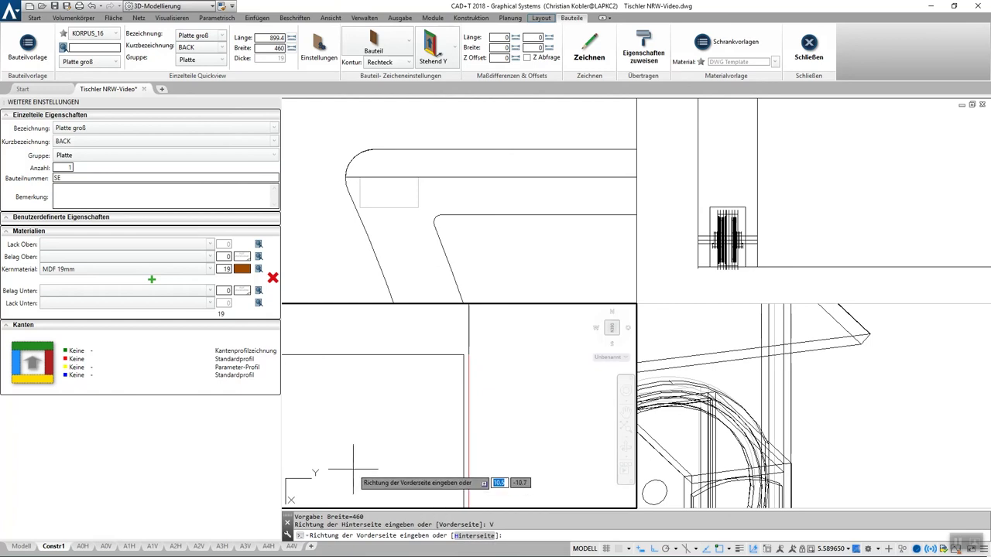
Step: Mirror the window-selected Rolle wheel fittings to the cabinet's opposite side with Spiegele Bauteile
left_click(186, 35)
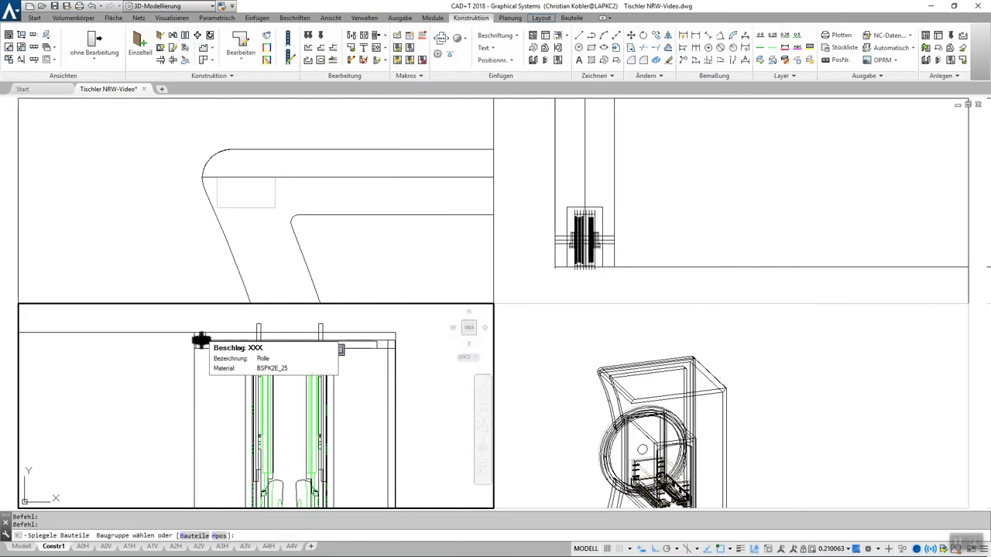
scroll(203, 340, "up", 3)
left_click(231, 332)
left_click(196, 398)
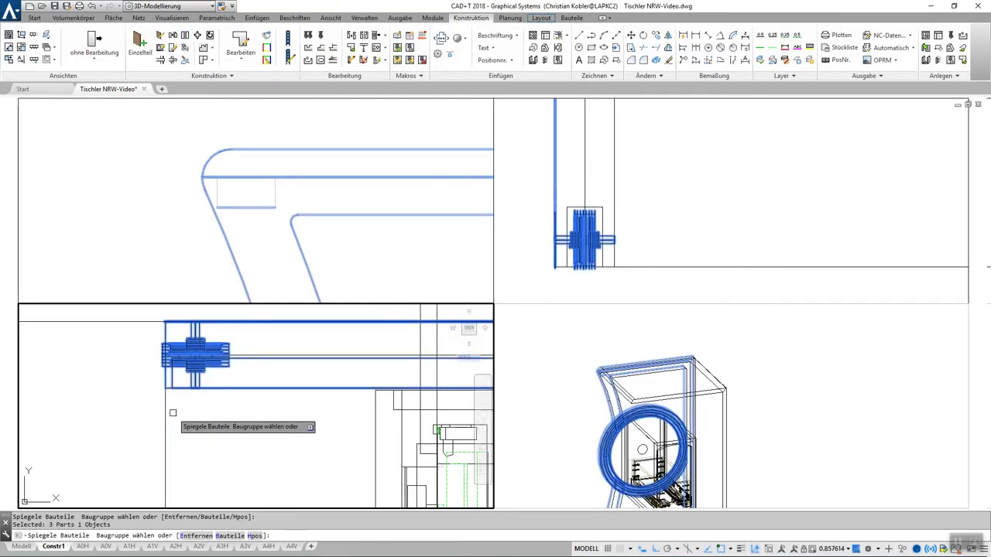
scroll(233, 430, "down", 3)
scroll(361, 409, "up", 2)
key("Return")
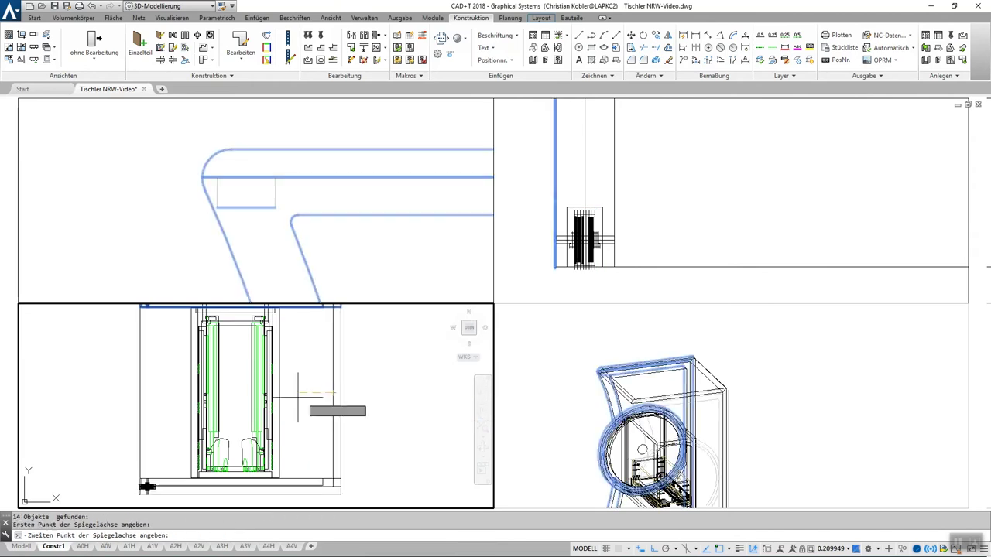
key("Escape")
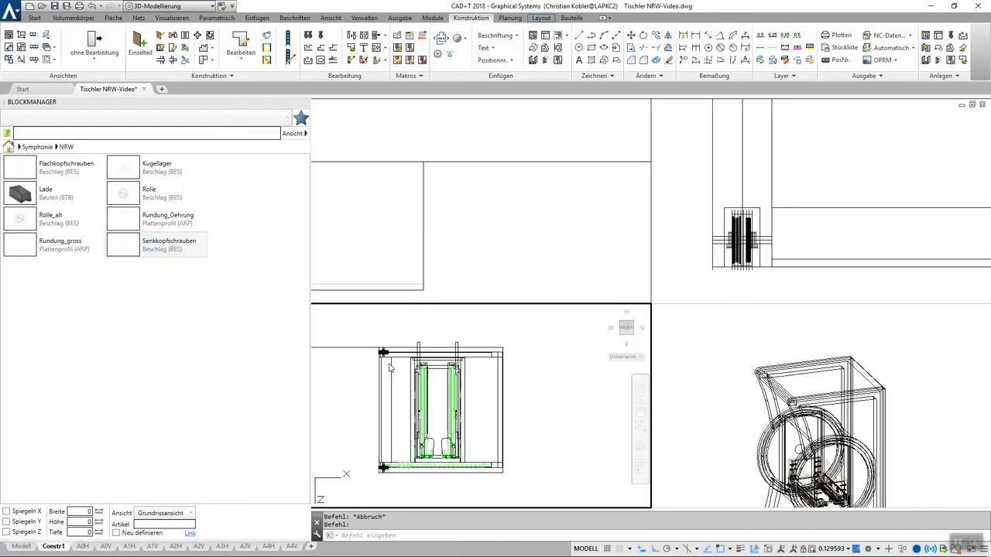
scroll(387, 364, "up", 2)
scroll(380, 379, "up", 2)
scroll(402, 399, "up", 2)
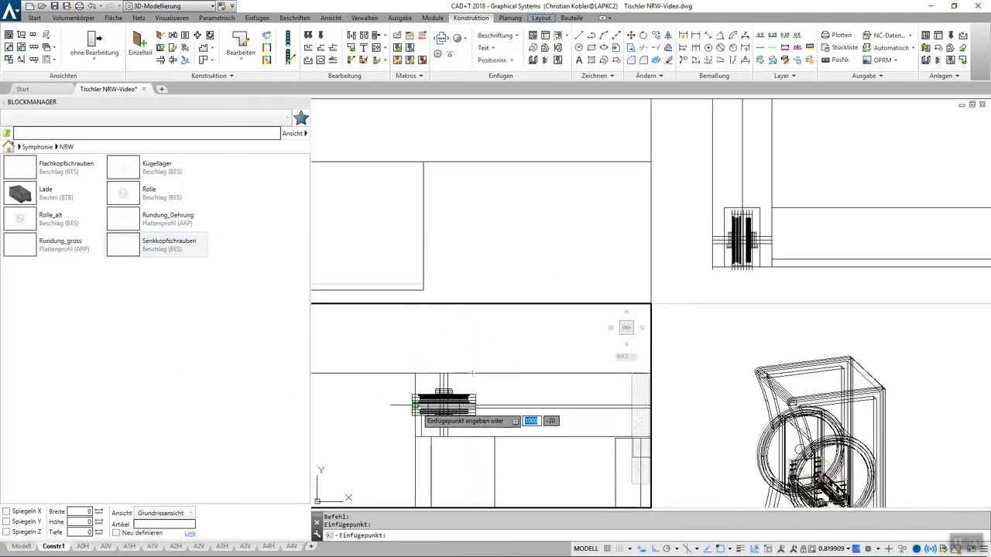
scroll(415, 403, "up", 2)
scroll(387, 426, "up", 2)
scroll(370, 444, "up", 2)
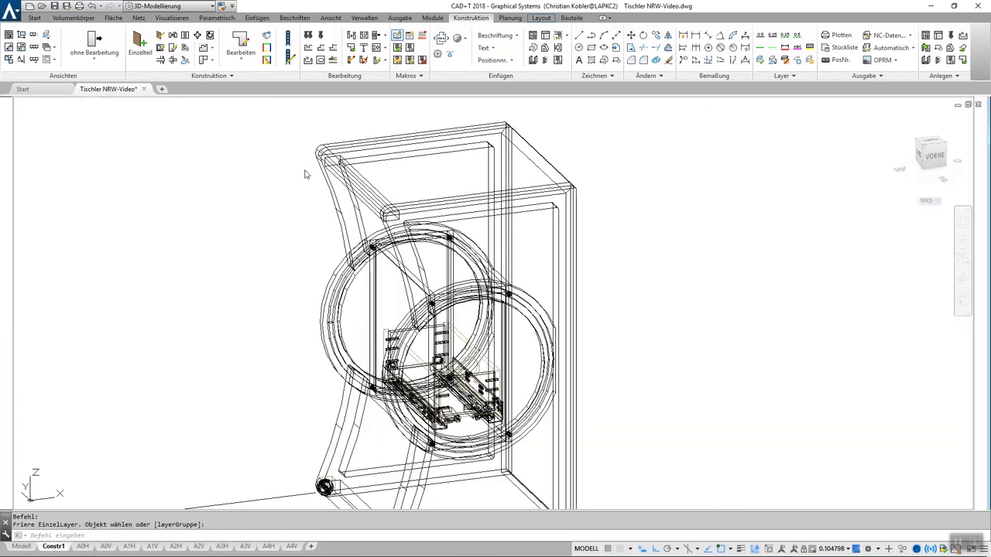
Step: Try a first connection template set from KON-Modellauswahl on the selected cabinet parts
left_click(155, 121)
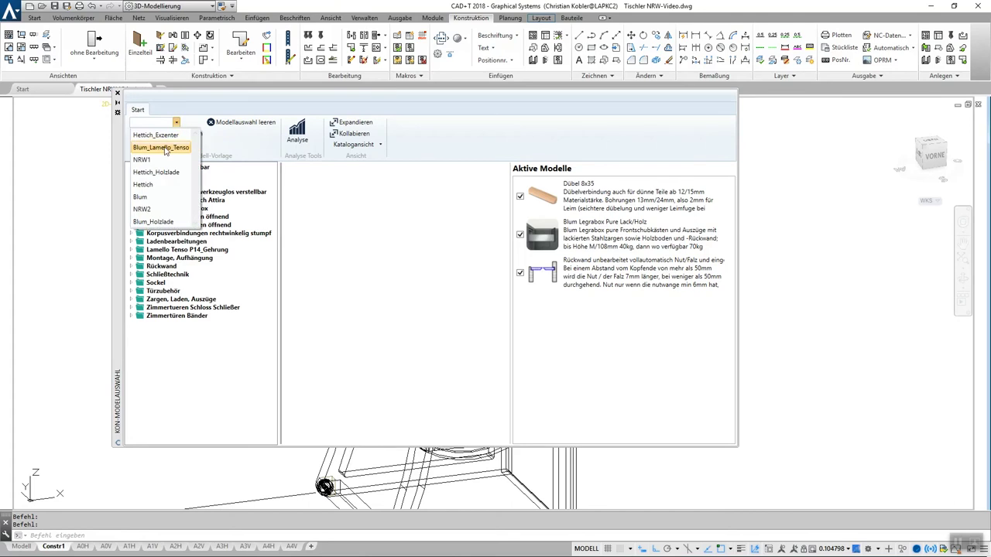
left_click(159, 145)
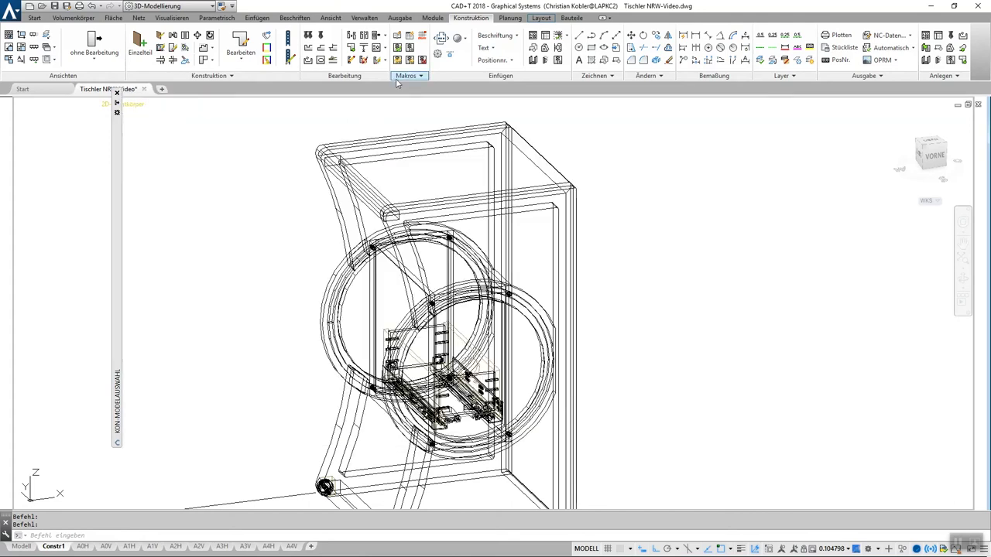
scroll(519, 169, "down", 2)
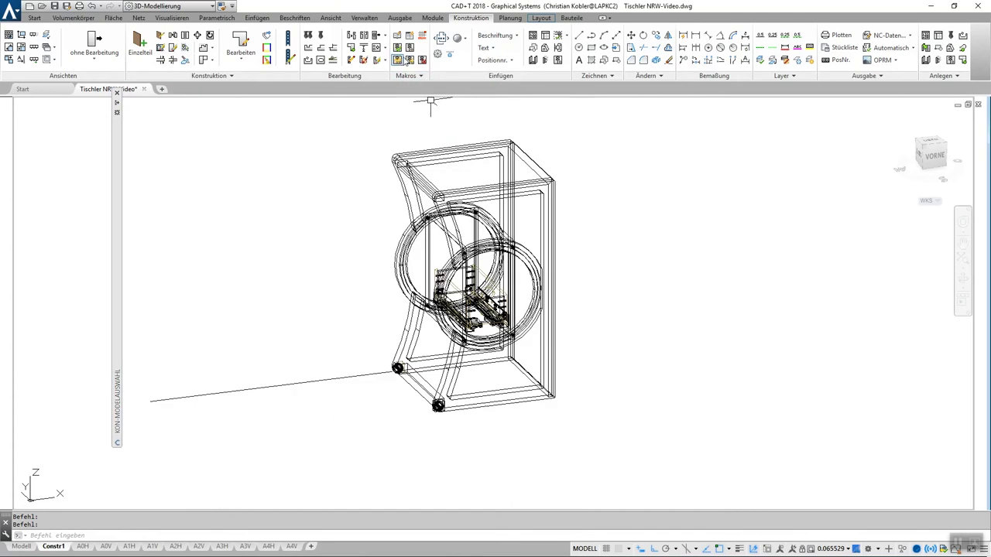
left_click(627, 421)
left_click(387, 122)
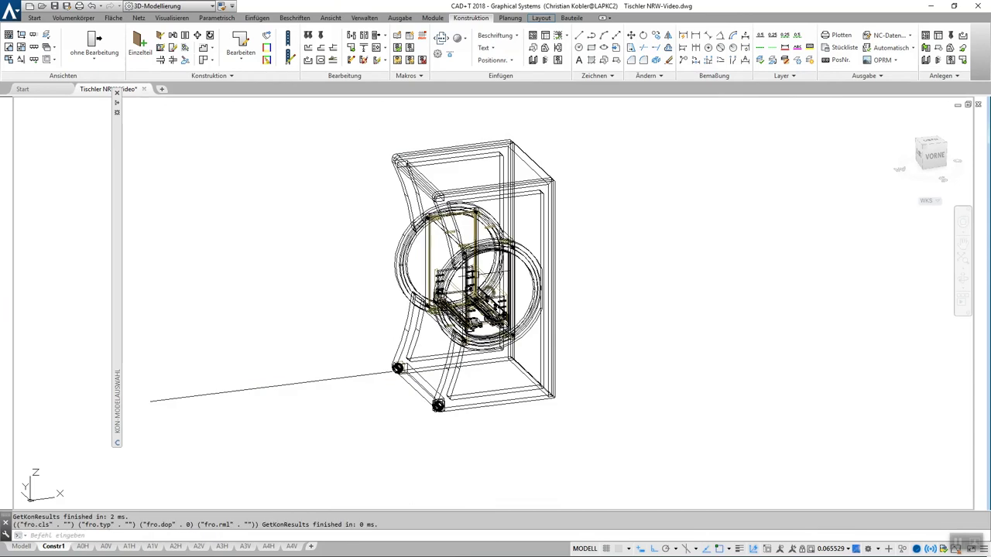
scroll(465, 232, "up", 5)
scroll(764, 221, "down", 3)
scroll(539, 196, "down", 2)
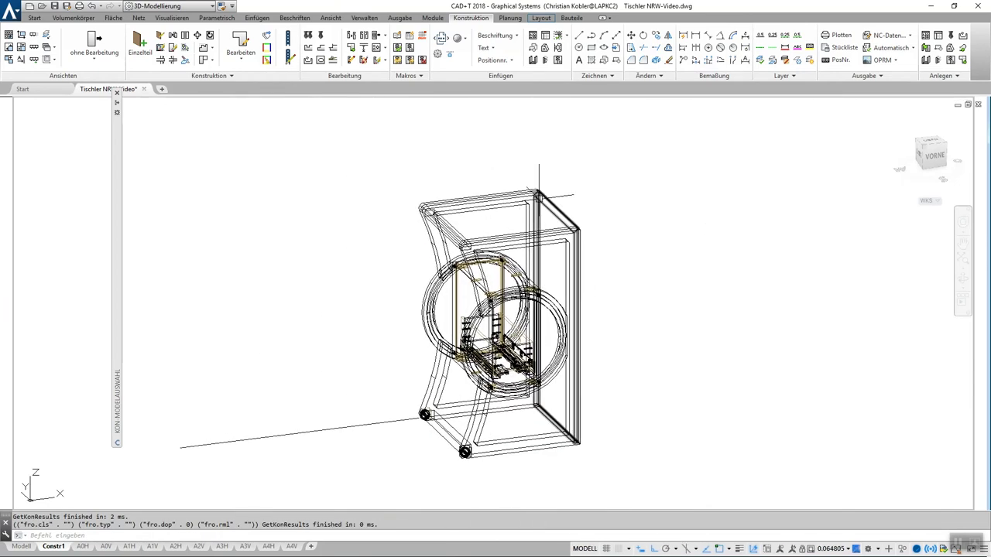
scroll(539, 195, "up", 2)
Step: Apply the NRW2 connection templates to the four cabinet frame parts
mouse_move(117, 403)
left_click(175, 123)
left_click(157, 213)
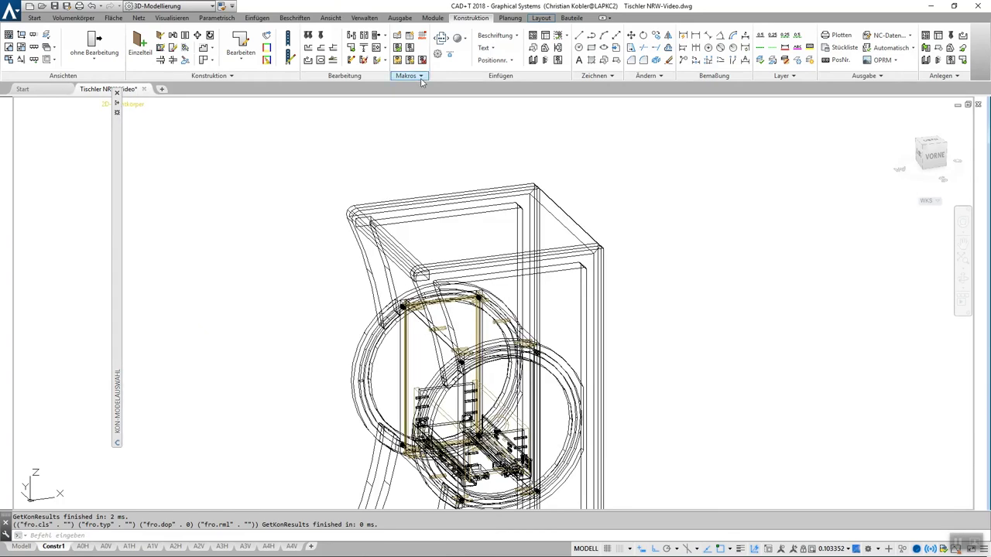
left_click(649, 290)
left_click(510, 168)
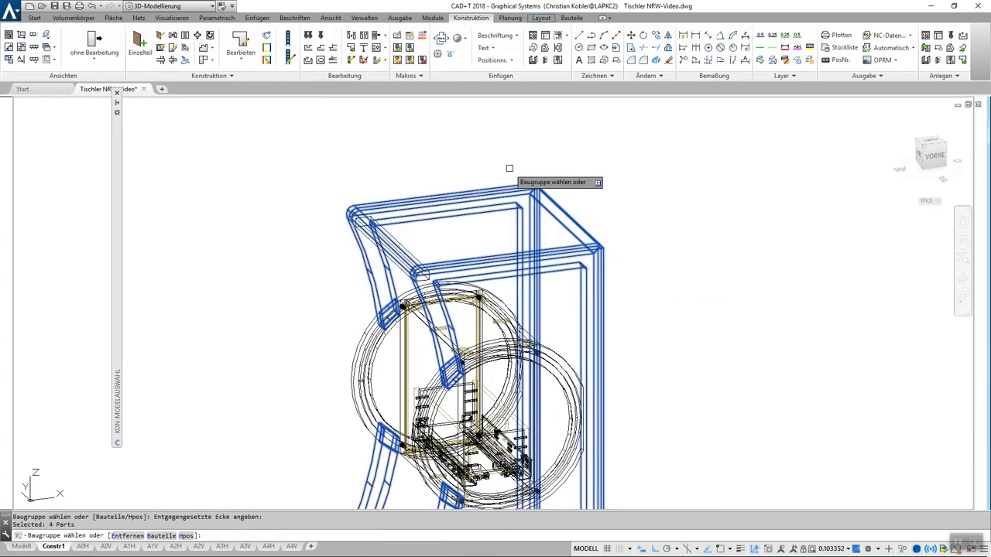
key("Return")
Step: Export the GRUNDRIS parts list to Excel through the Bauteil Explorer
left_click(840, 61)
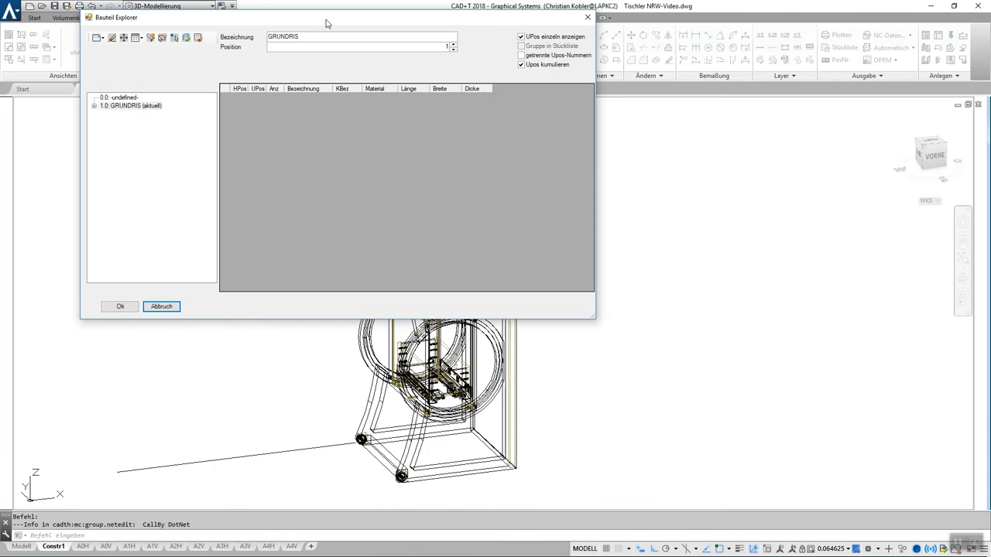
left_click(154, 121)
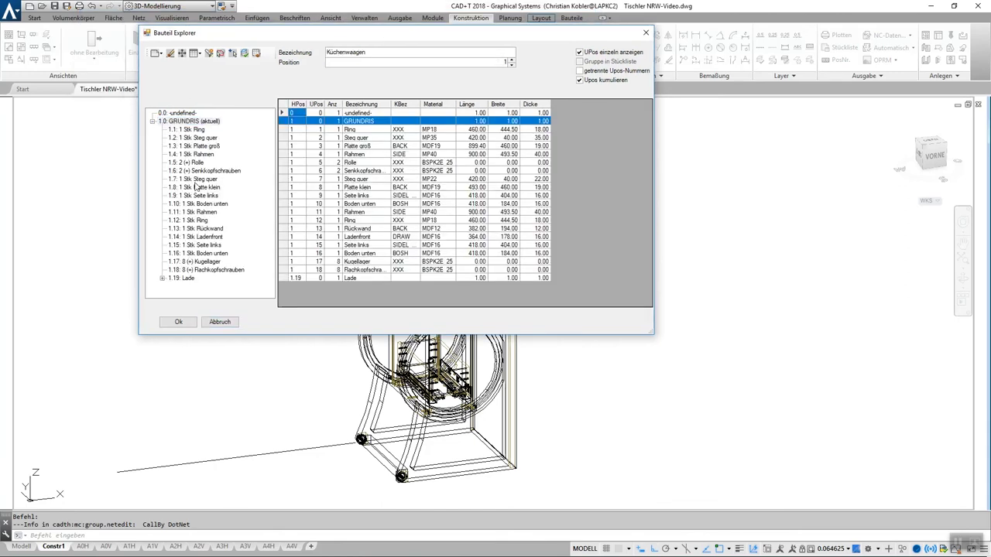
left_click(178, 322)
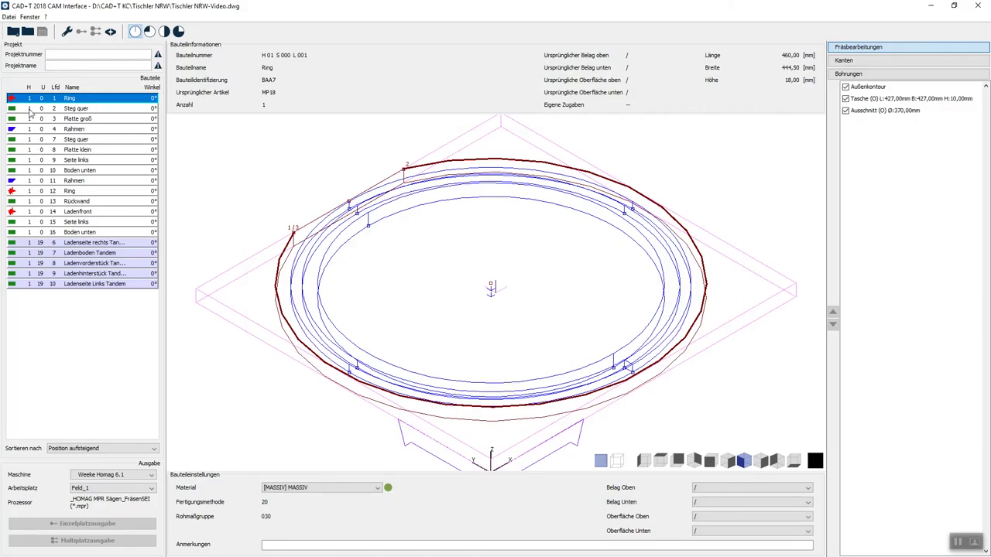
Step: Preview the Rahmen and Ring parts in 3D
left_click_drag(68, 108, 66, 129)
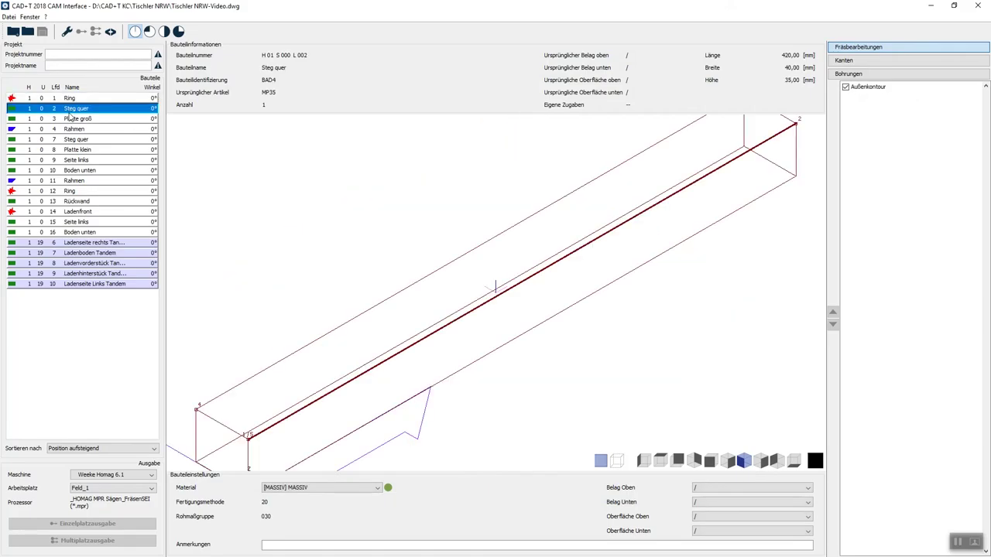
left_click(83, 190)
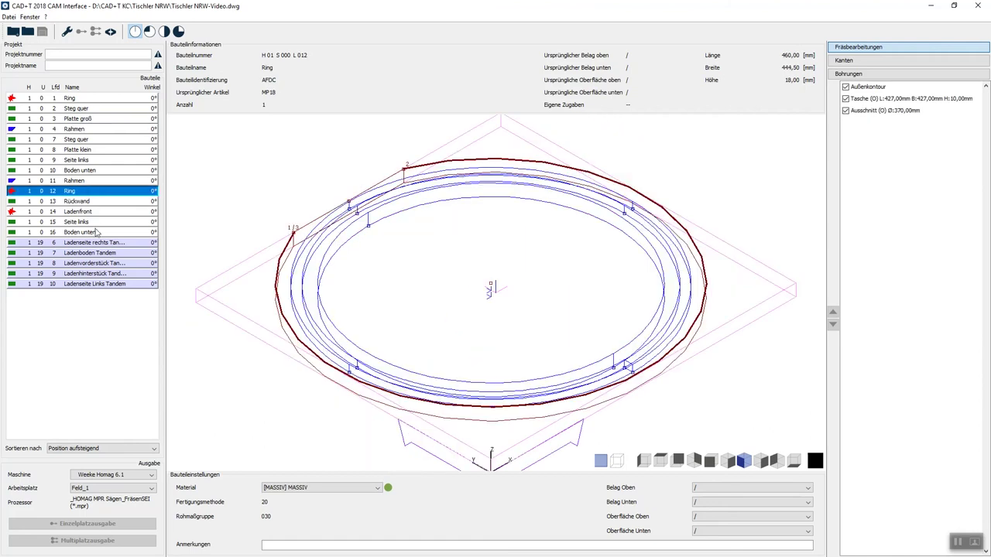
left_click(75, 101)
Step: Generate Weeke Homag 6.1 programs for parts 1–16 and open 01_012_ring_oben.mpr in woodWOP
left_click(98, 232, "shift")
left_click(151, 474)
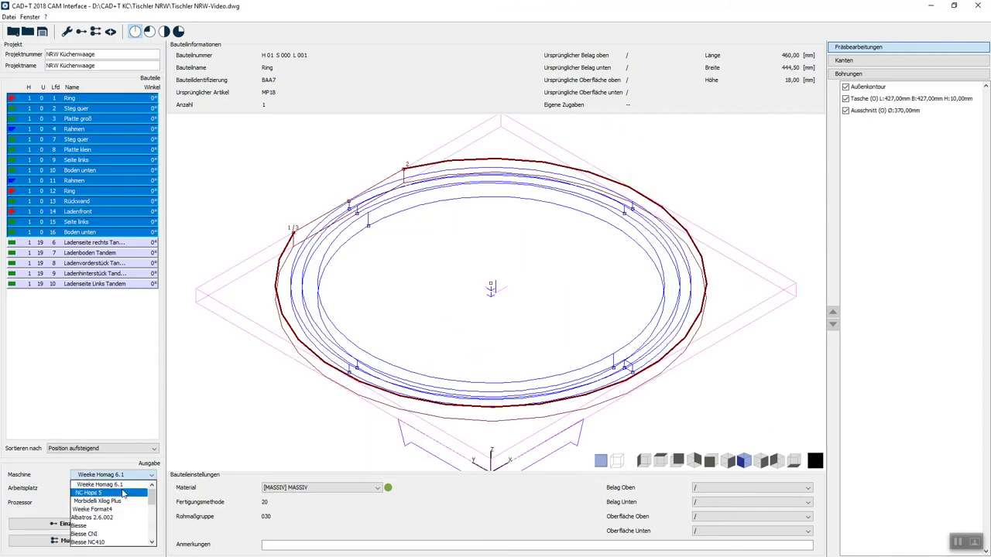
left_click(99, 344)
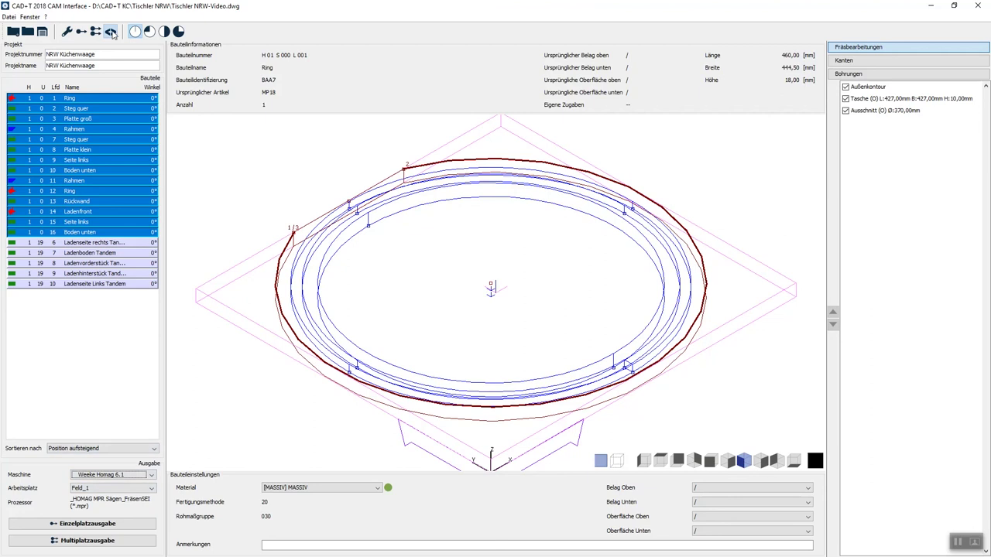
left_click(80, 32)
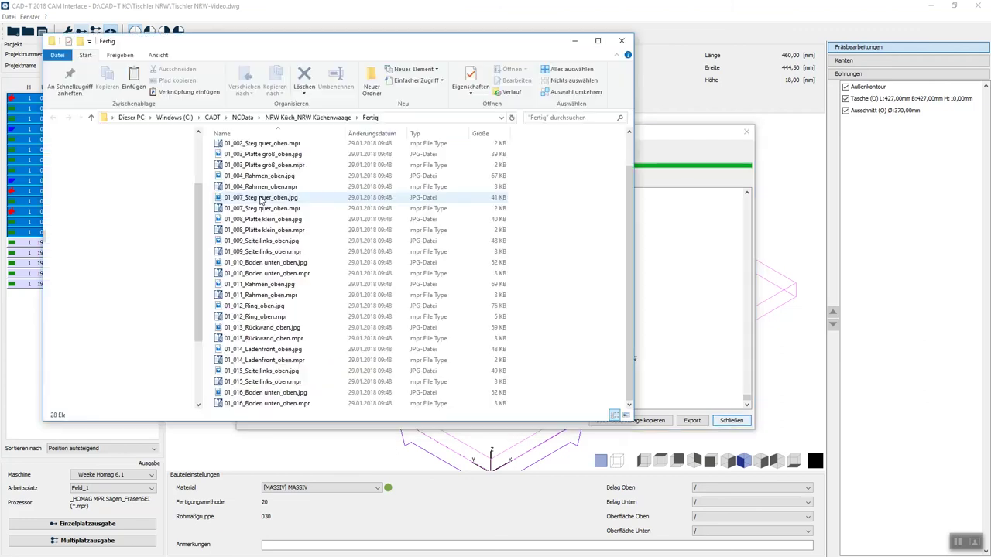
double_click(257, 188)
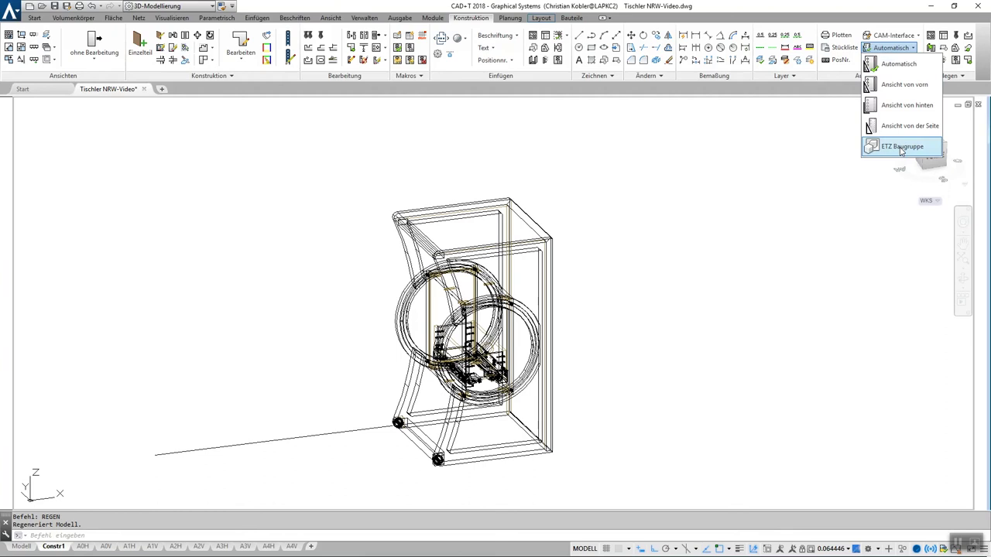
Step: Generate ETZ Baugruppe part drawings for the whole cabinet, then return to the Constr1 model
left_click(901, 148)
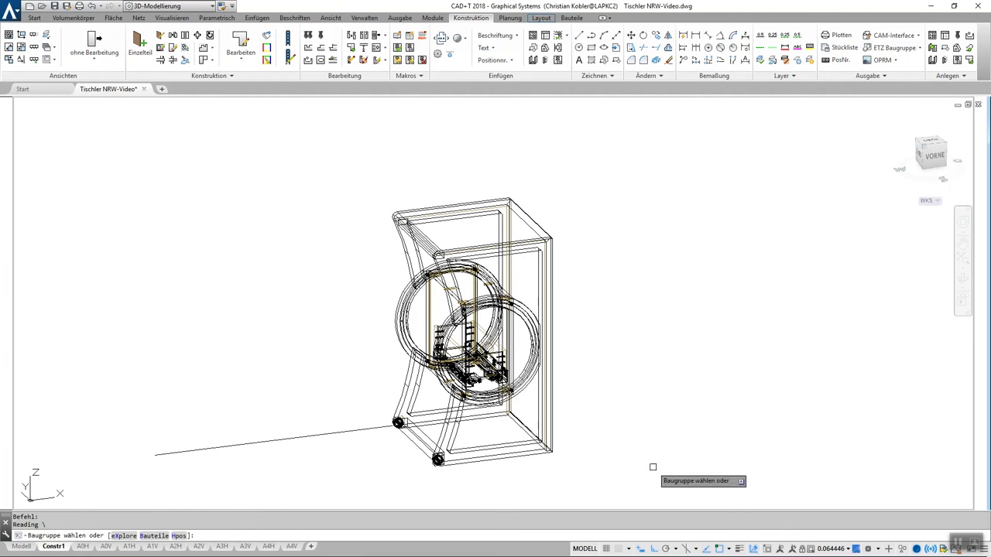
left_click(649, 467)
left_click(387, 255)
key("Return")
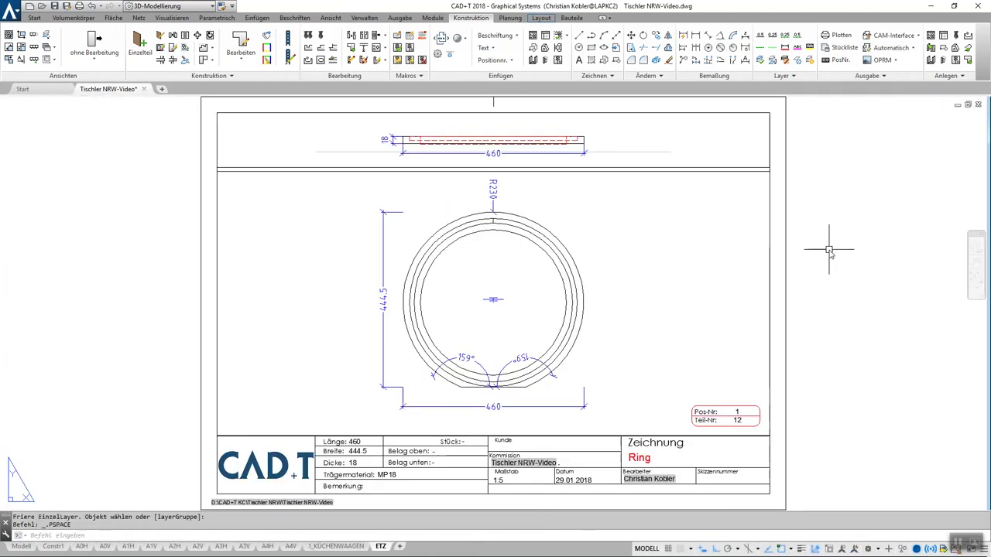
scroll(453, 273, "down", 2)
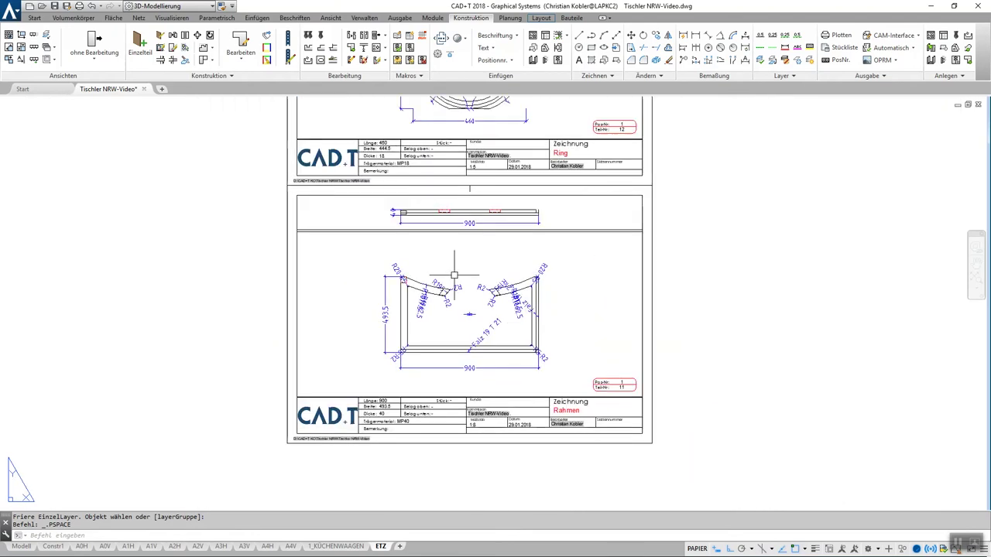
left_click(132, 106)
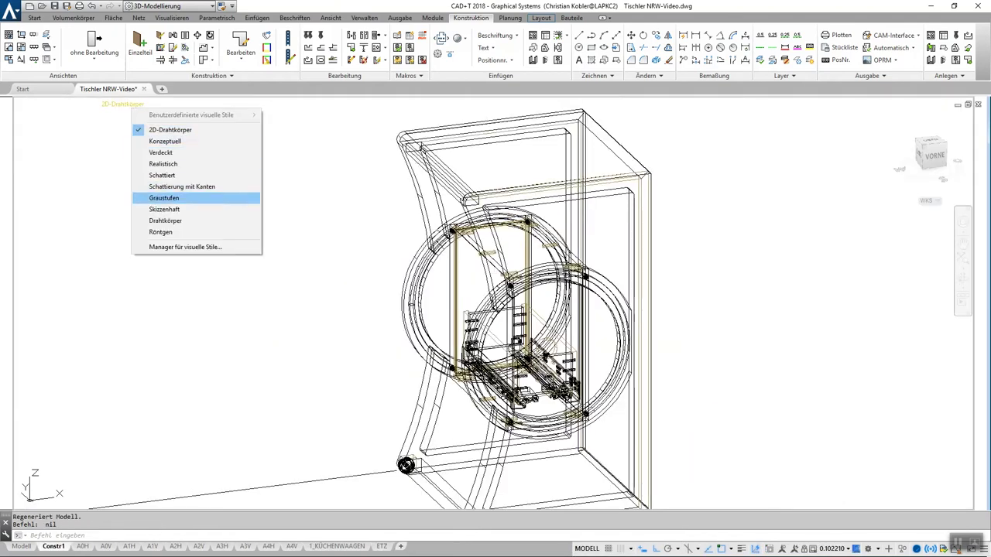
Step: Switch the viewport to the Graustufen visual style and orbit the shaded cabinet
left_click(159, 198)
scroll(165, 194, "down", 2)
mouse_move(173, 194)
middle_mouse_down("shift")
mouse_move(280, 221)
mouse_move(271, 223)
middle_mouse_up("shift")
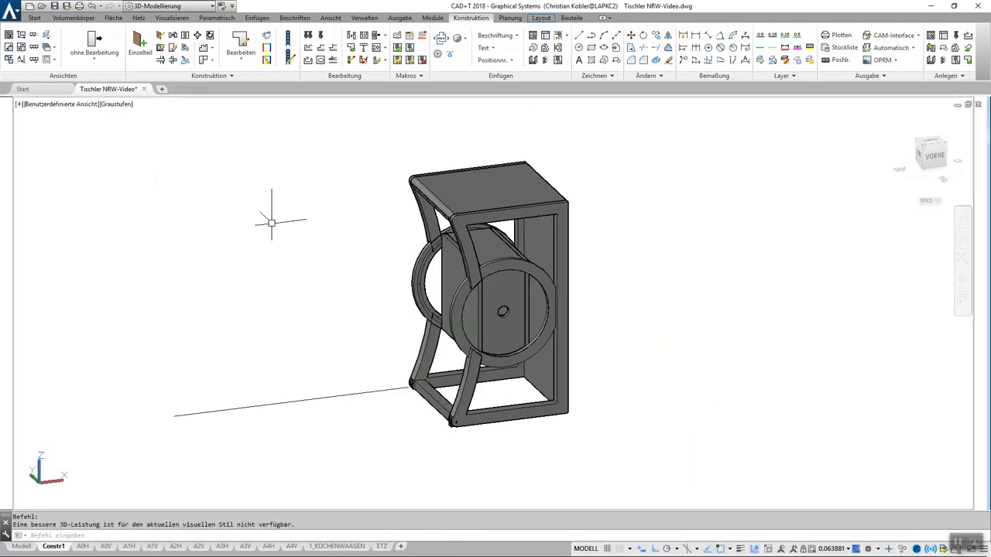